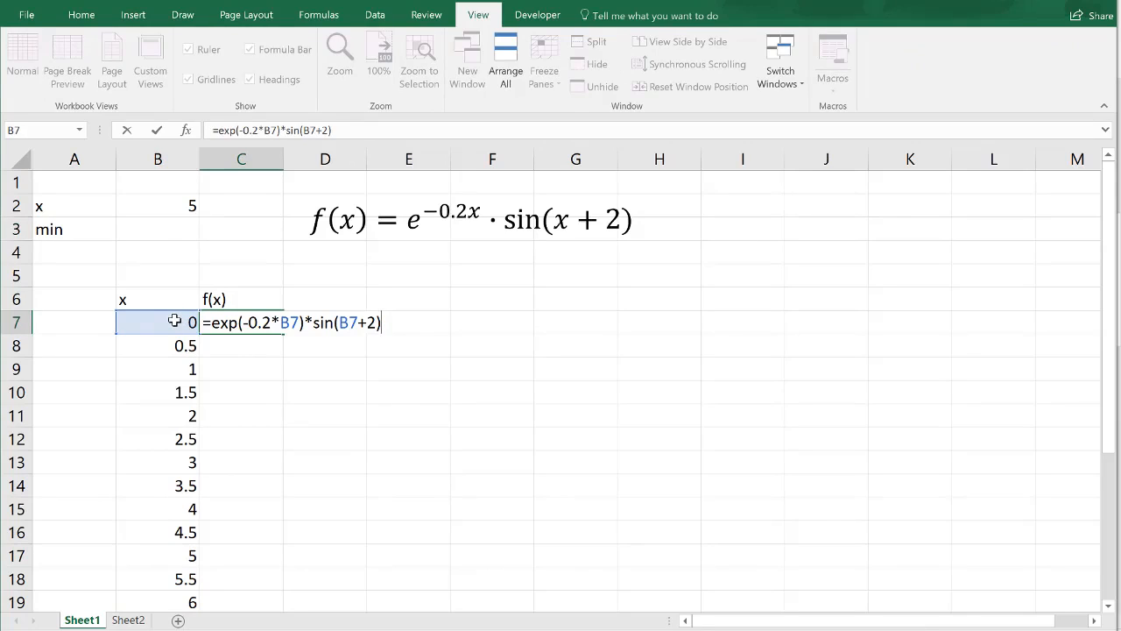
Step: Enter =exp(-0.2*B7)*sin(B7+2) in C7 and fill the formula down for all x values
{"action": "key", "text": "Return"}
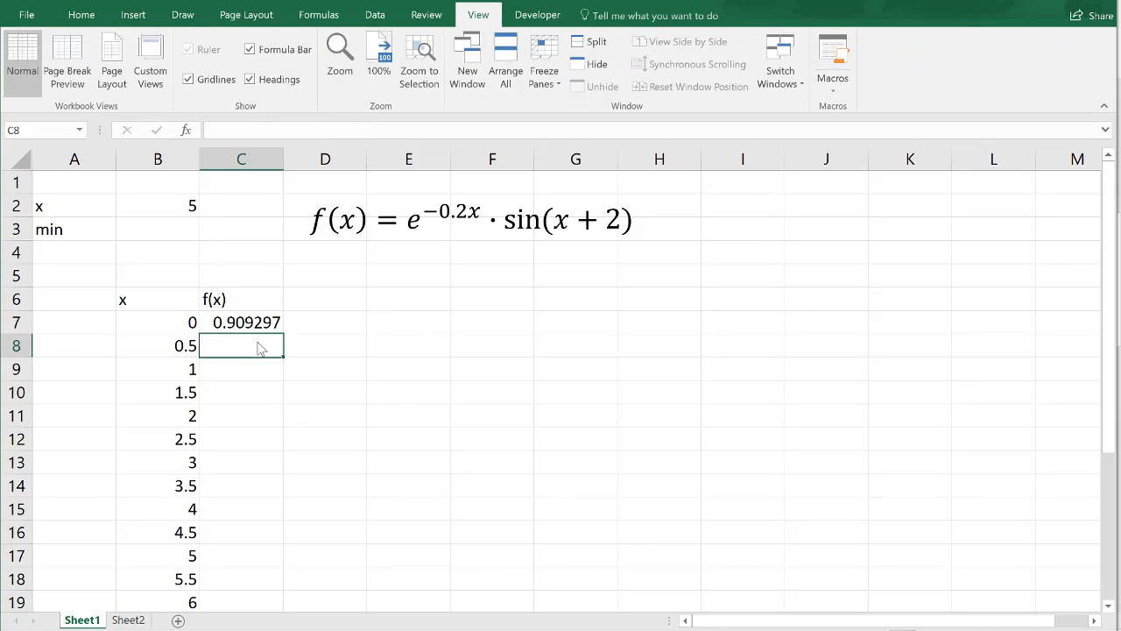
{"action": "left_click", "coordinate": [250, 329]}
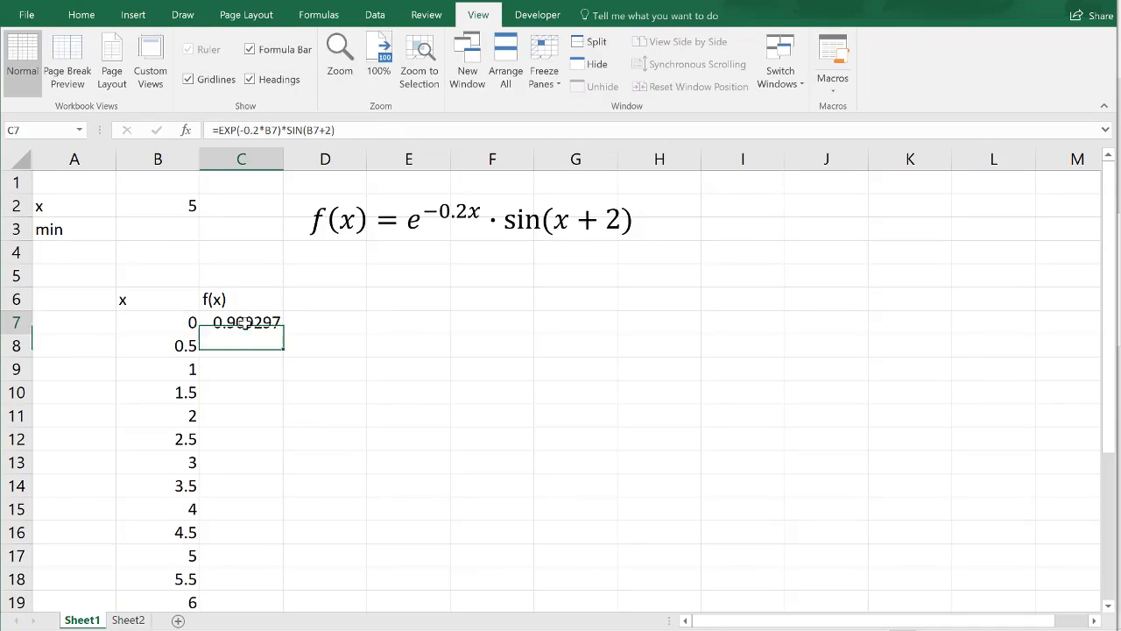
{"action": "double_click", "coordinate": [283, 334]}
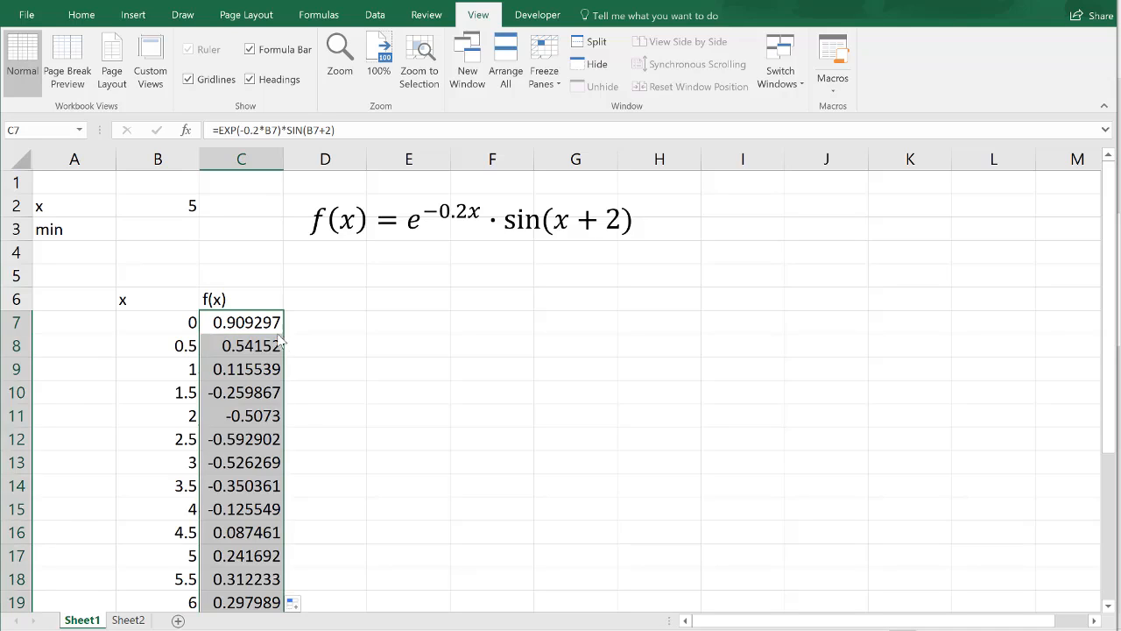
Step: Insert a scatter chart with smooth lines and no markers from the x and f(x) values in B7:C27
{"action": "left_click_drag", "start_coordinate": [164, 331], "coordinate": [210, 324]}
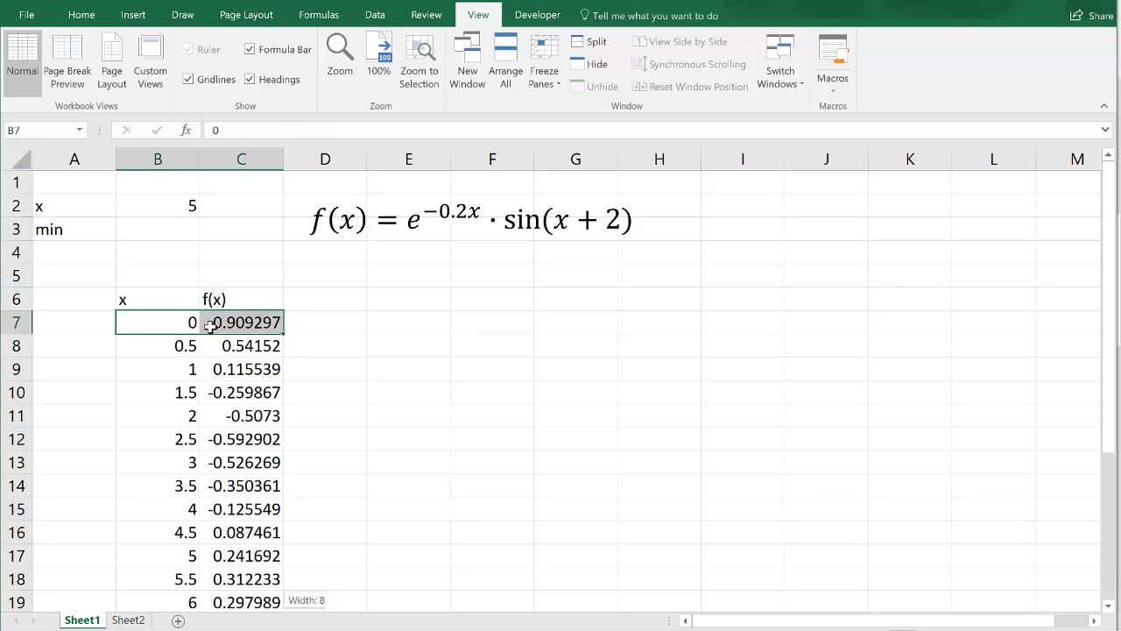
{"action": "key", "text": "ctrl+shift+Down"}
{"action": "left_click", "coordinate": [149, 21]}
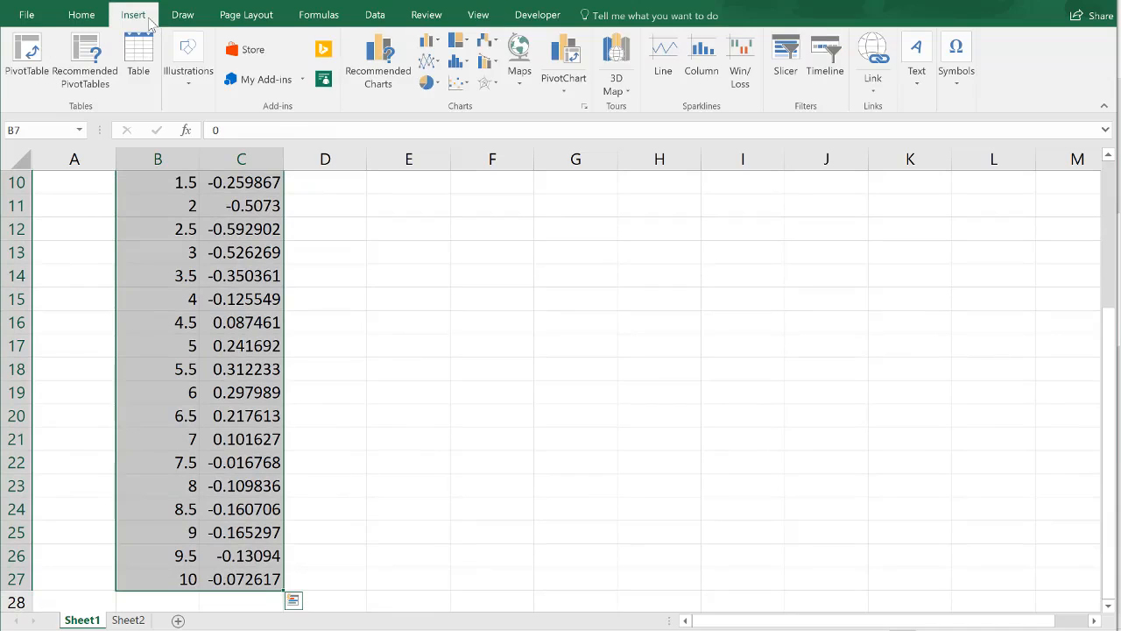
{"action": "left_click", "coordinate": [455, 83]}
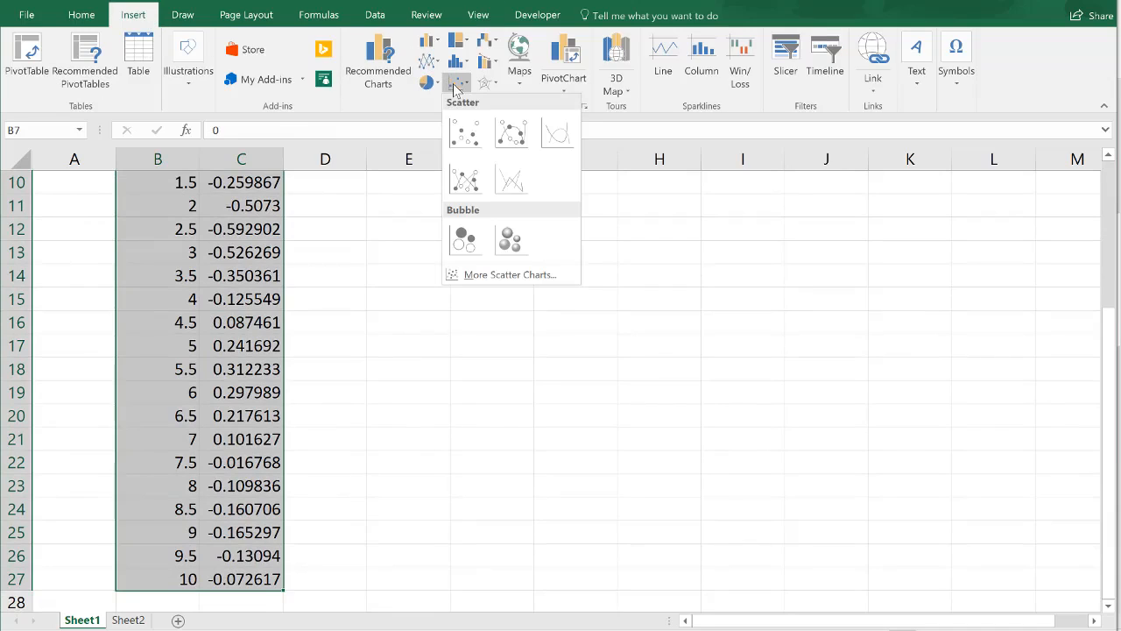
{"action": "left_click", "coordinate": [546, 132]}
Step: Move the chart beside the data columns and remove its title
{"action": "left_click_drag", "start_coordinate": [453, 233], "coordinate": [510, 210]}
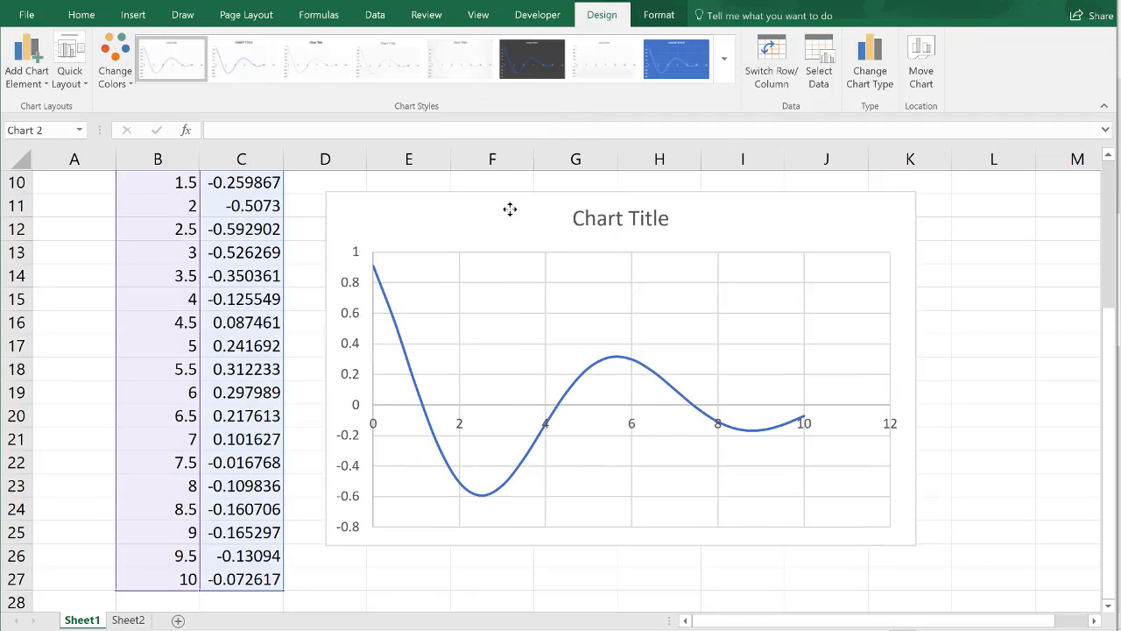
{"action": "left_click", "coordinate": [592, 221]}
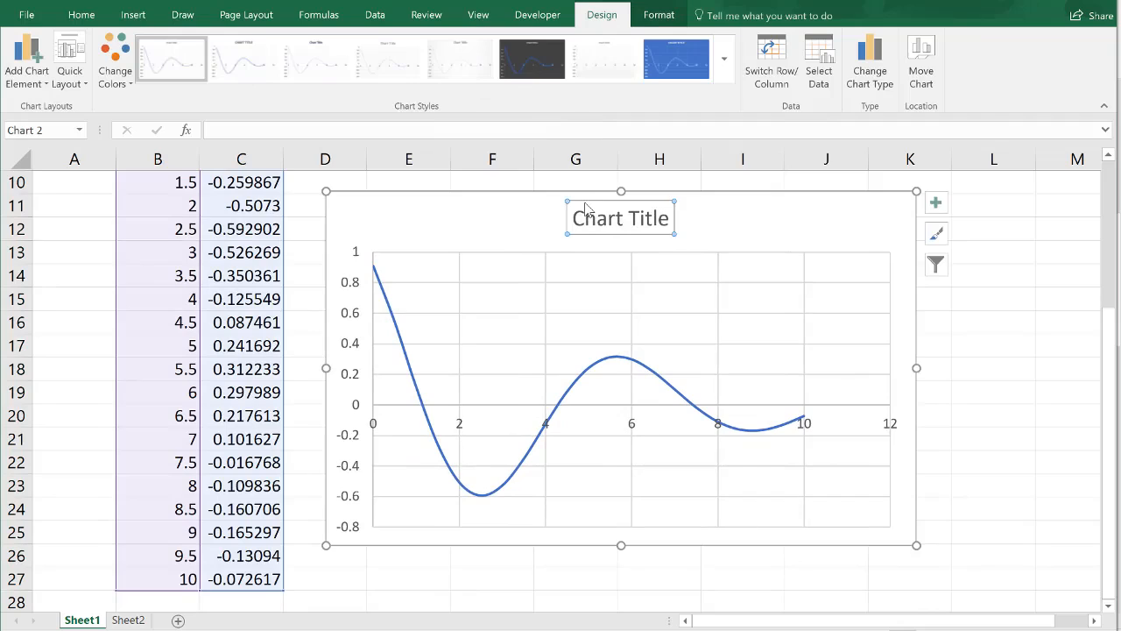
{"action": "key", "text": "Delete"}
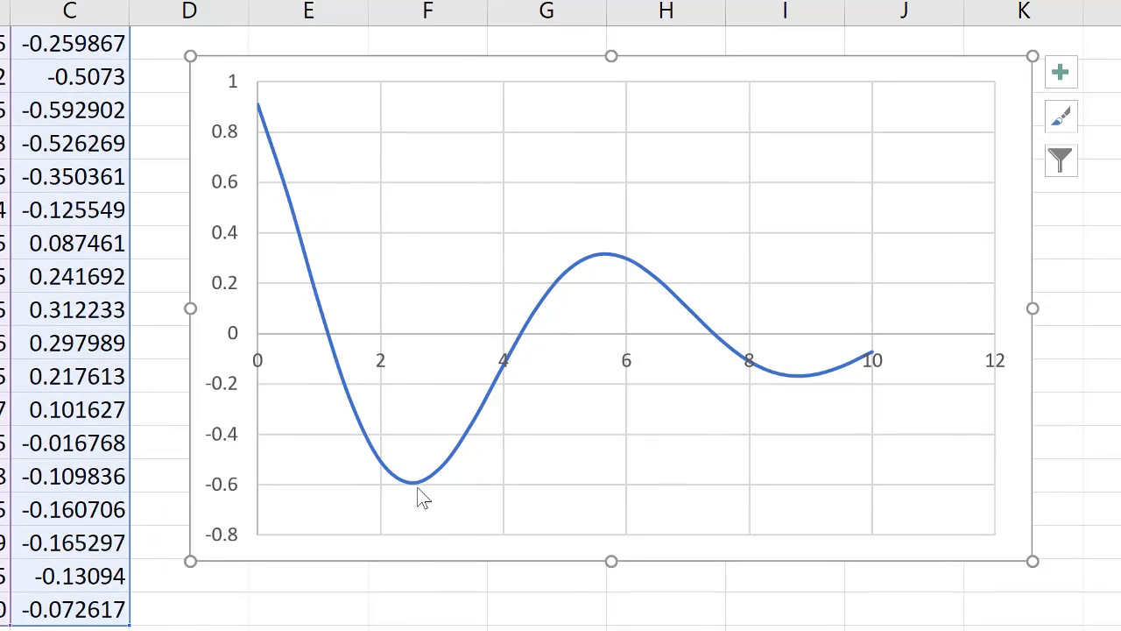
Step: Calculate the function for the x value in B2 by entering =exp(-0.2*B2)*sin(B2+2) in B3
{"action": "mouse_move", "coordinate": [417, 489]}
{"action": "mouse_move", "coordinate": [604, 257]}
{"action": "mouse_move", "coordinate": [271, 137]}
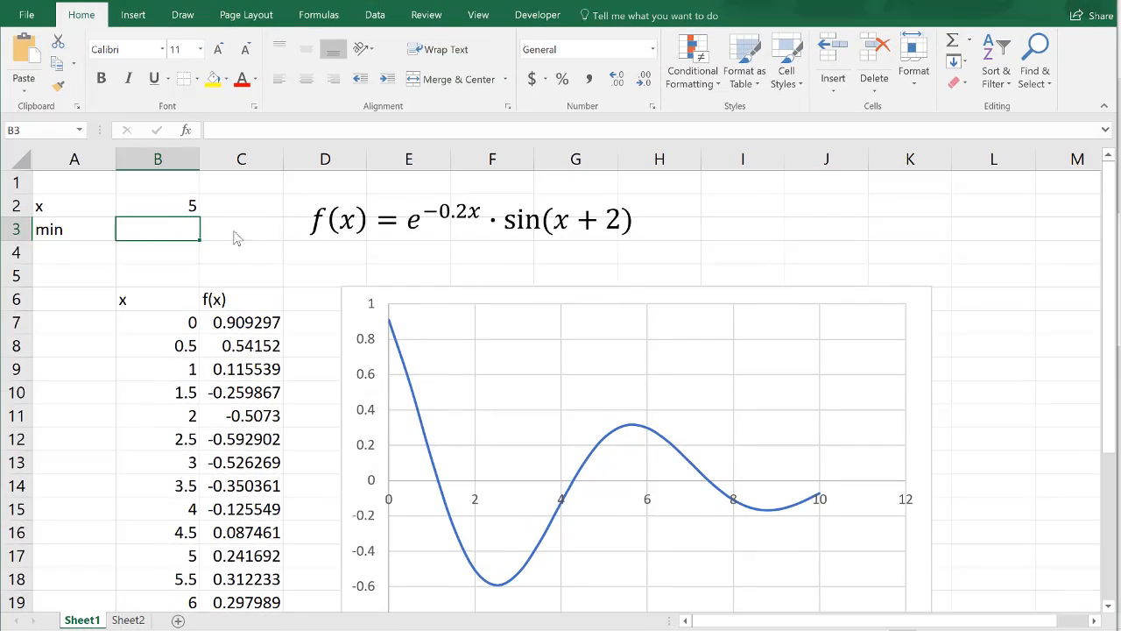
{"action": "type", "text": "=exp(-0.2*B2)*sin(B2+2)"}
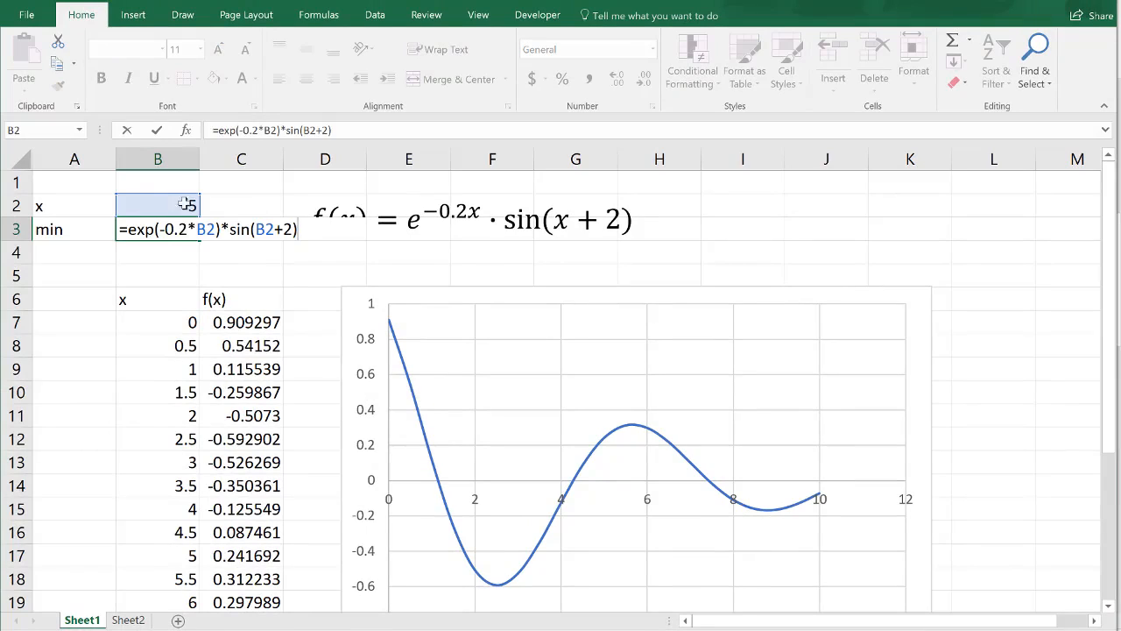
{"action": "key", "text": "Return"}
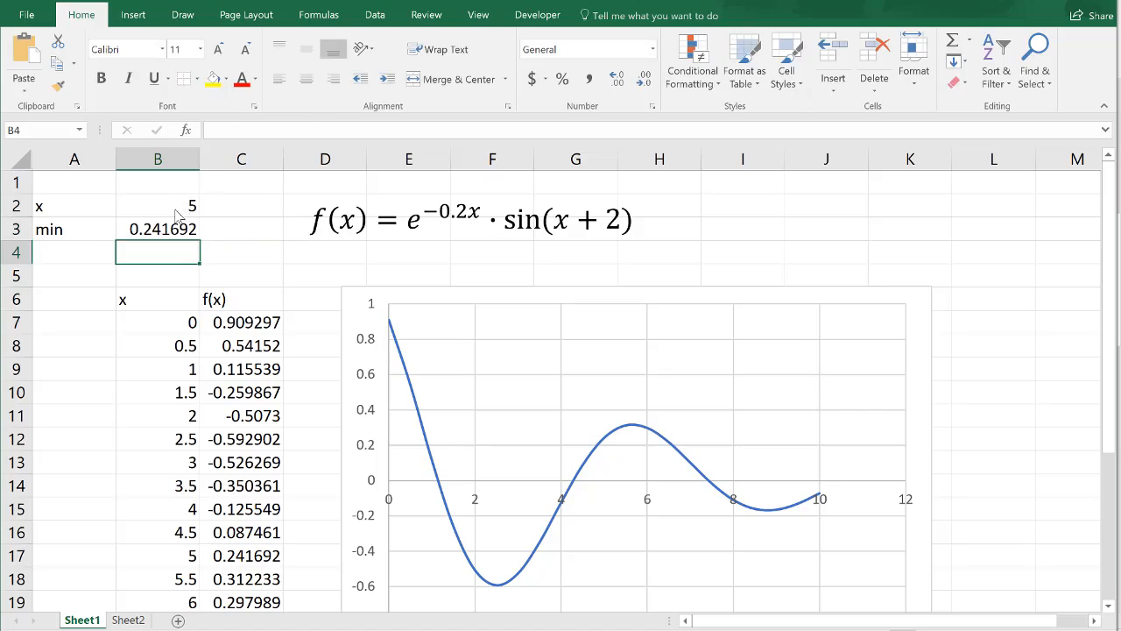
Step: Change the label in A3 to f(x)
{"action": "left_click", "coordinate": [169, 195]}
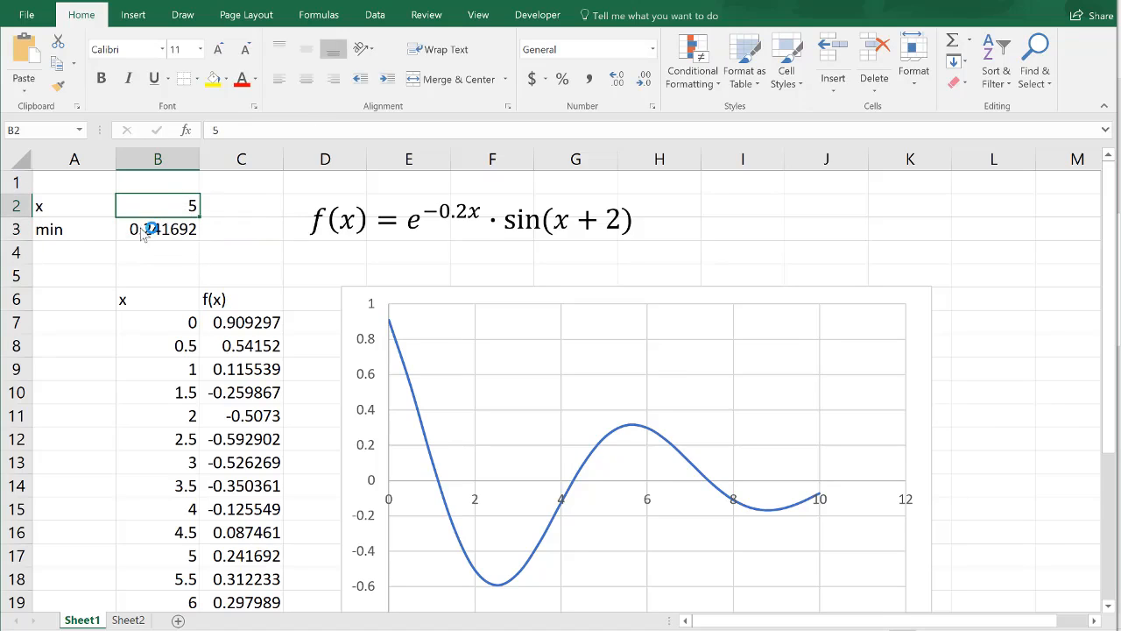
{"action": "left_click", "coordinate": [82, 234]}
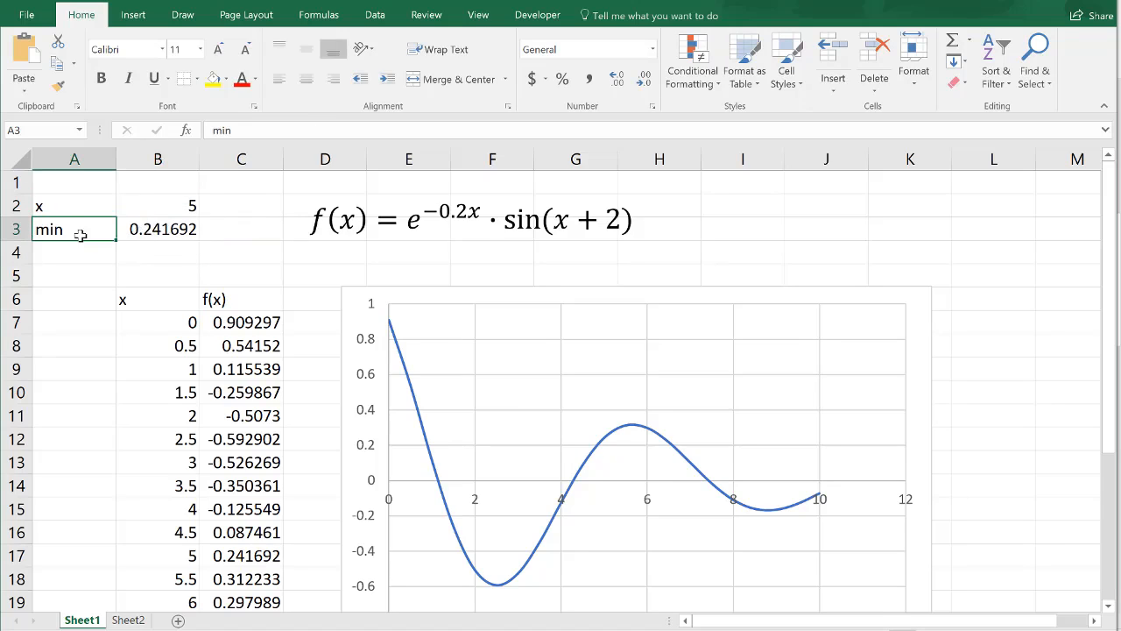
{"action": "type", "text": "f(x"}
{"action": "key", "text": "Return"}
{"action": "left_click", "coordinate": [162, 231]}
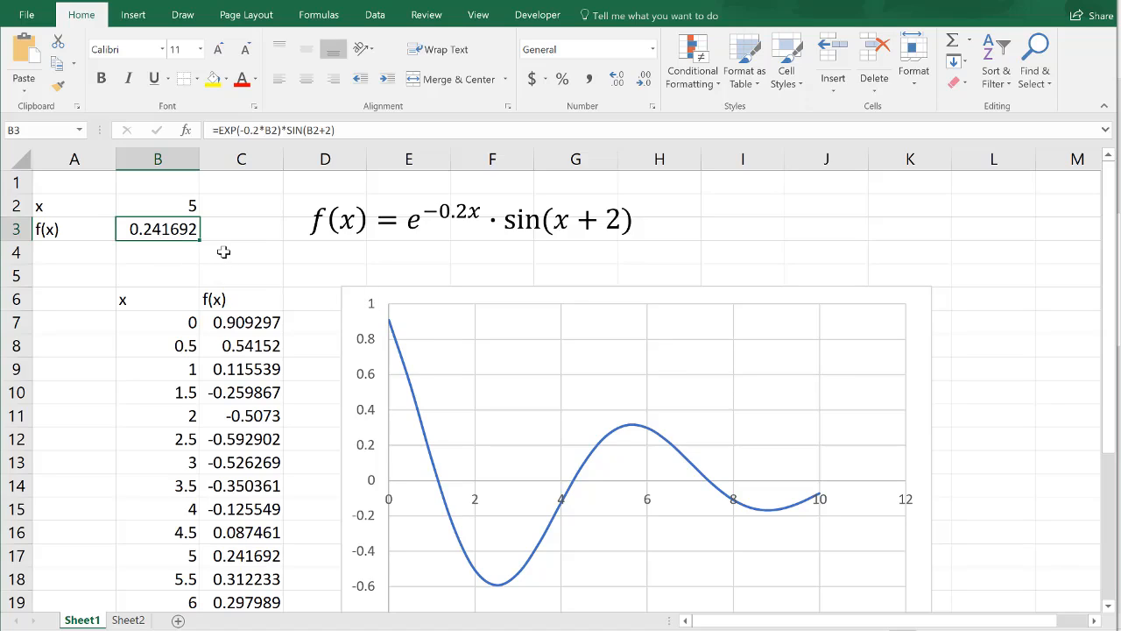
Step: Open Solver and set B3 as the objective cell
{"action": "left_click", "coordinate": [167, 212]}
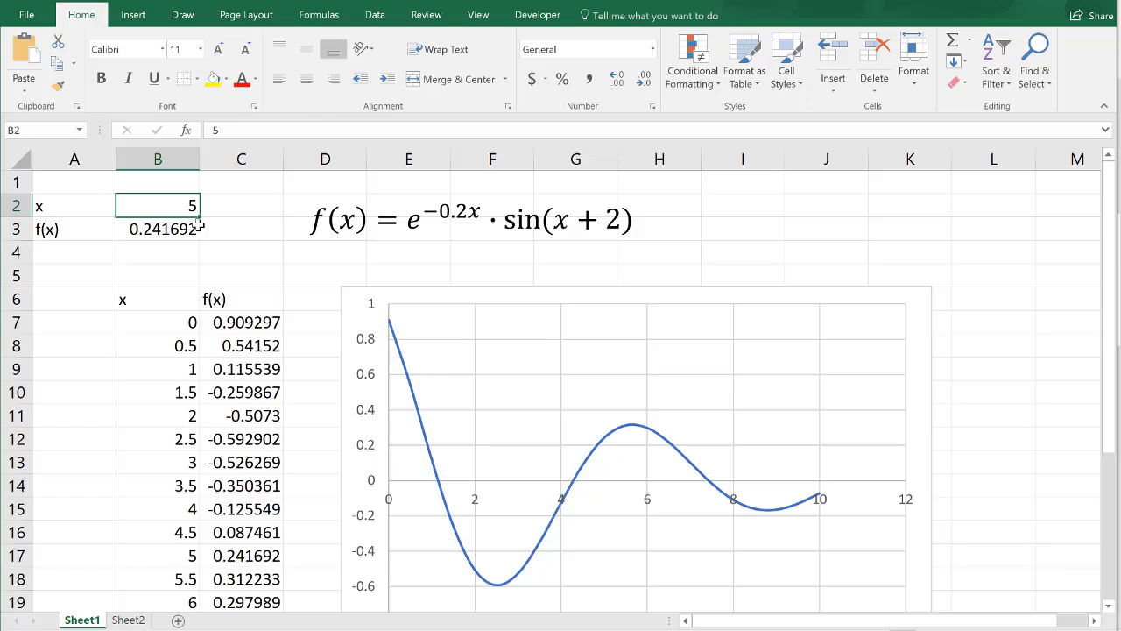
{"action": "left_click", "coordinate": [375, 15]}
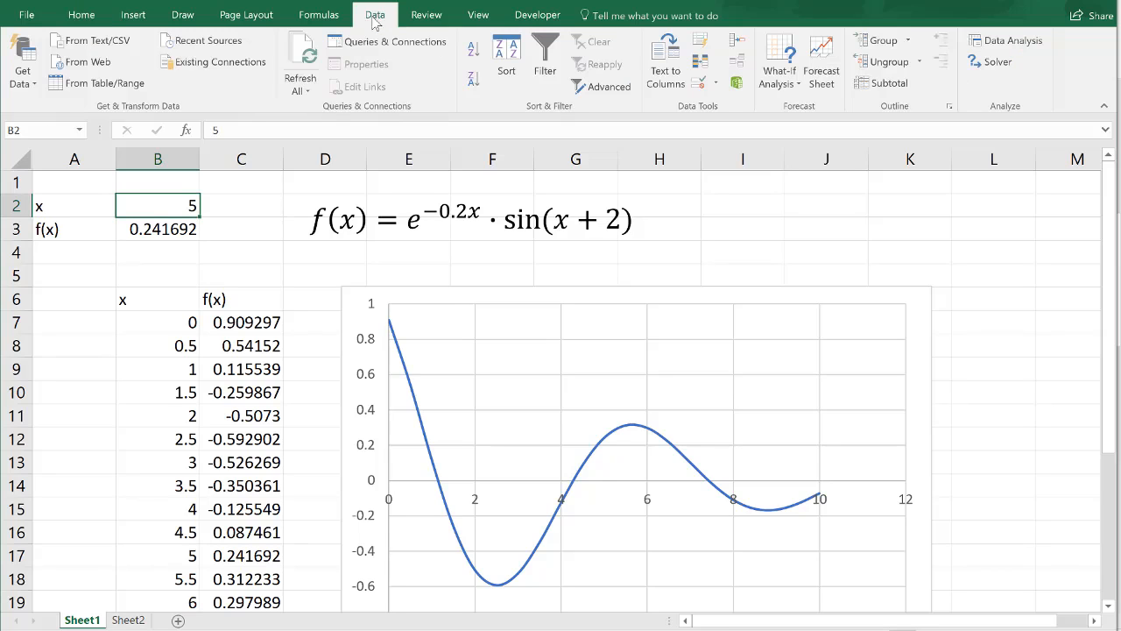
{"action": "left_click", "coordinate": [999, 63]}
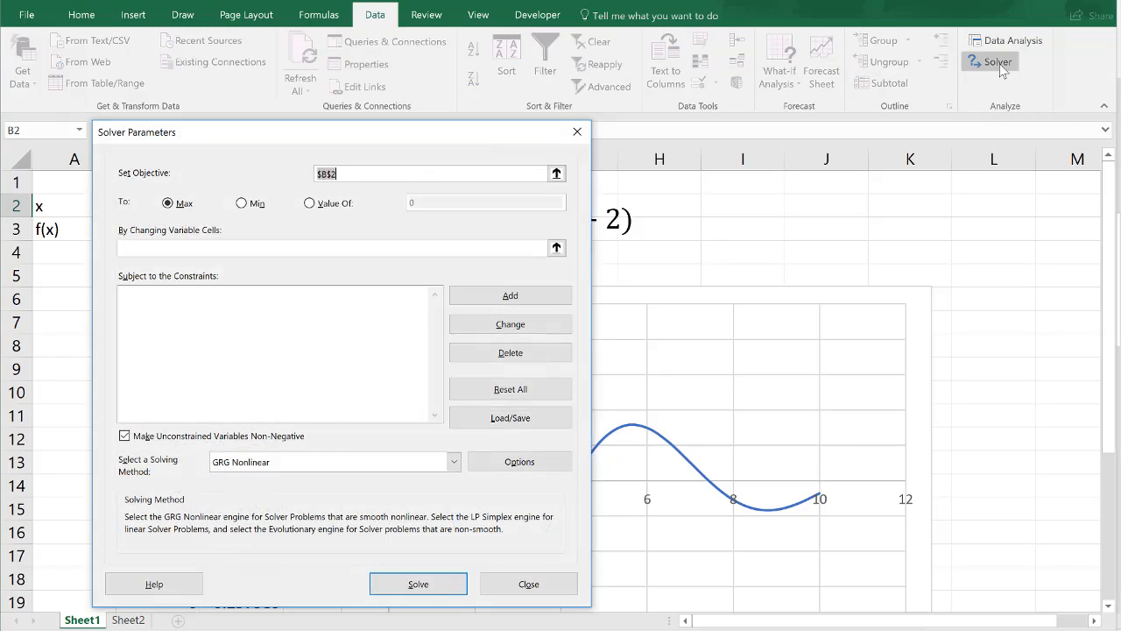
{"action": "left_click_drag", "start_coordinate": [281, 142], "coordinate": [746, 97]}
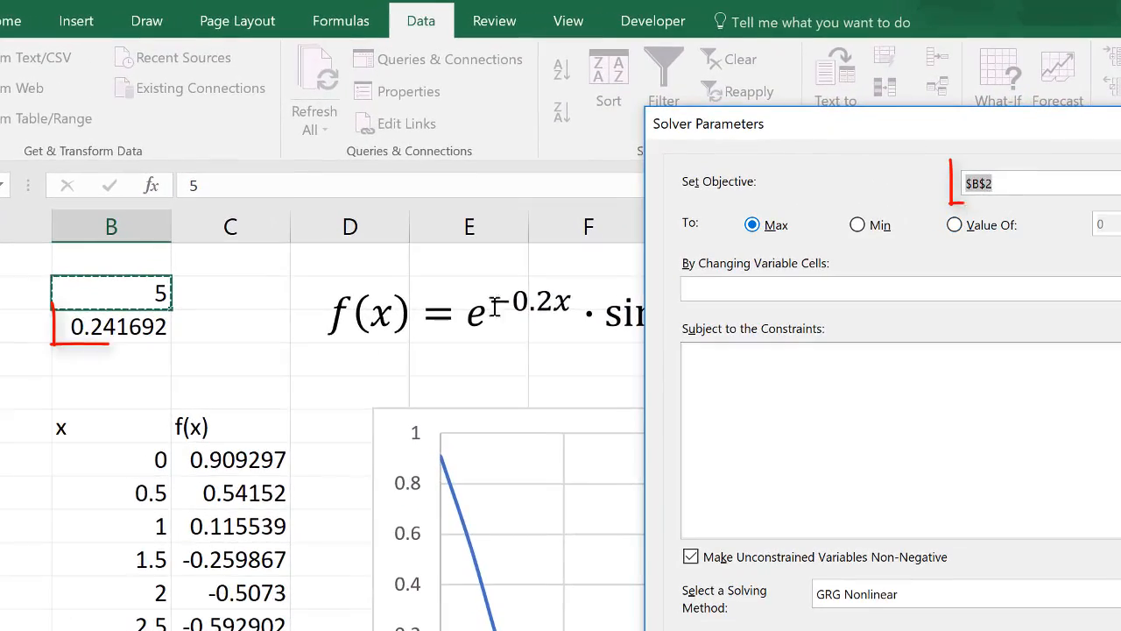
{"action": "left_click", "coordinate": [118, 328]}
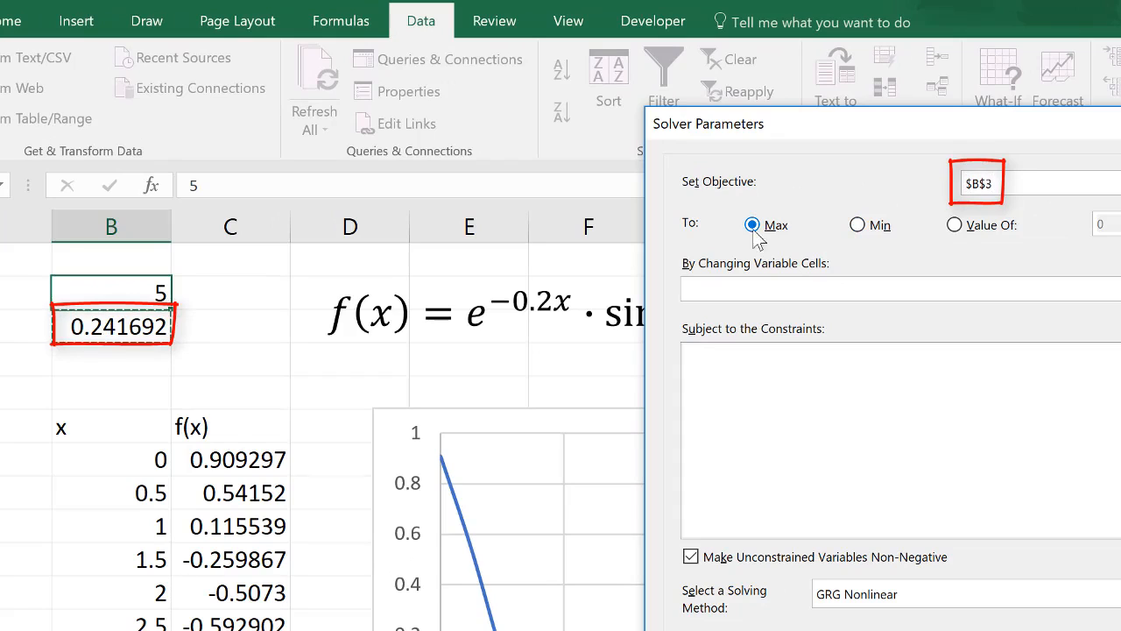
Step: Minimise the Solver objective by changing variable cell B2, and keep the solution
{"action": "left_click", "coordinate": [860, 230]}
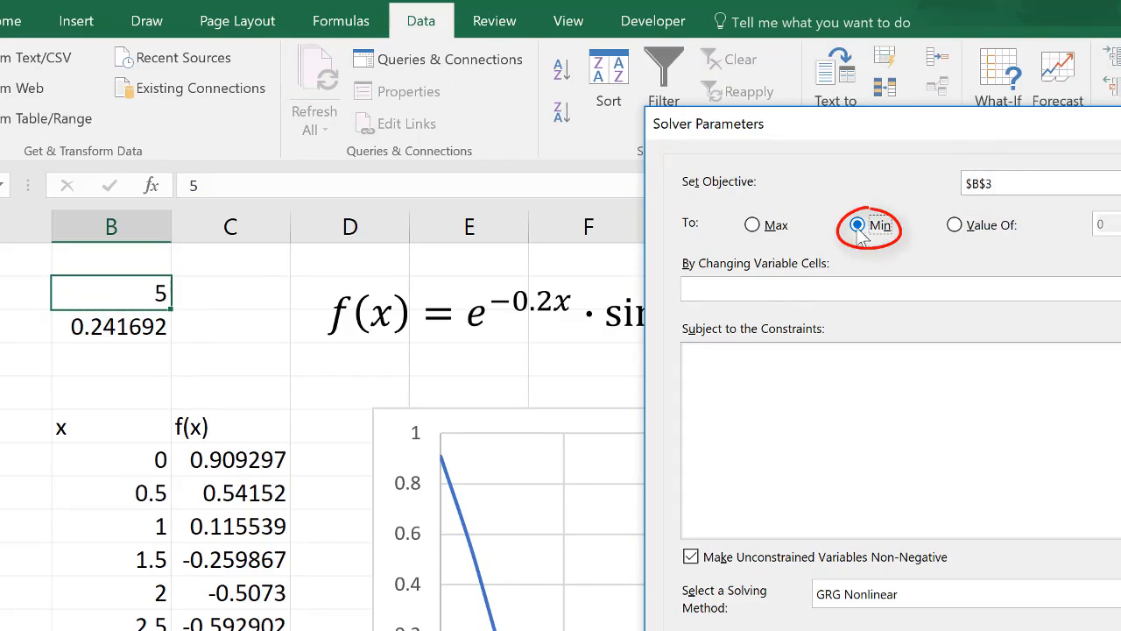
{"action": "left_click", "coordinate": [781, 285]}
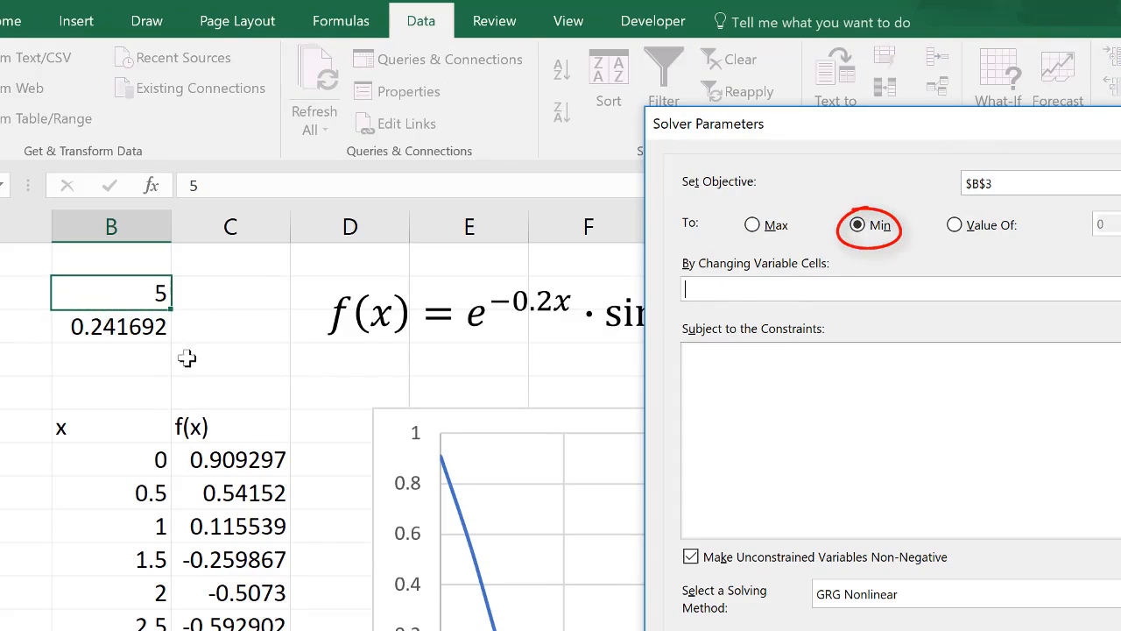
{"action": "left_click", "coordinate": [130, 300]}
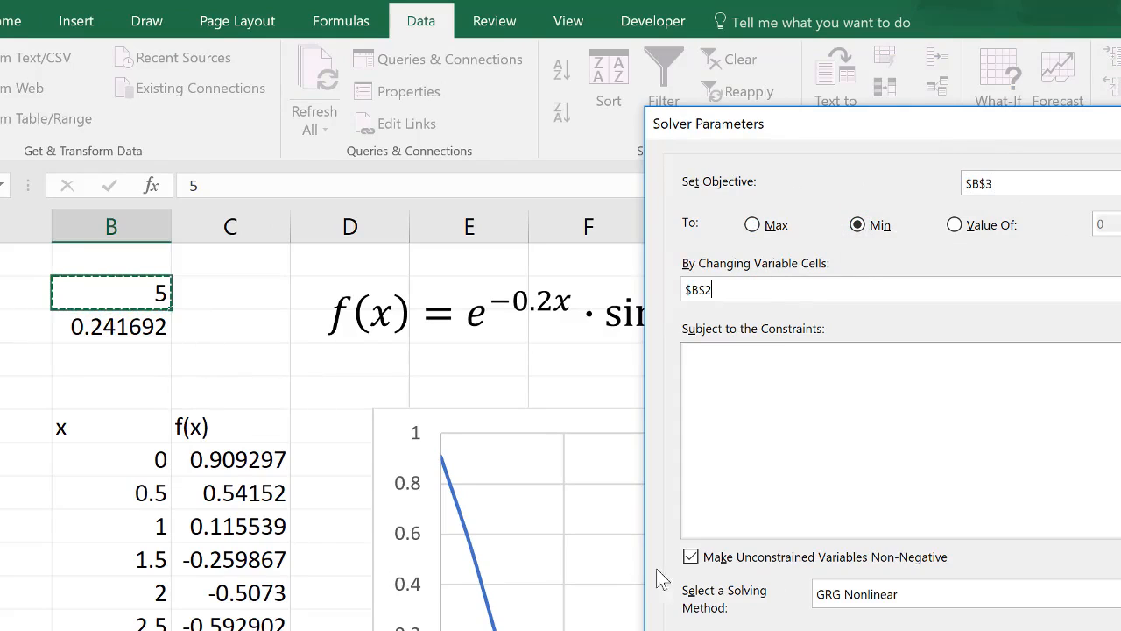
{"action": "key", "text": "Return"}
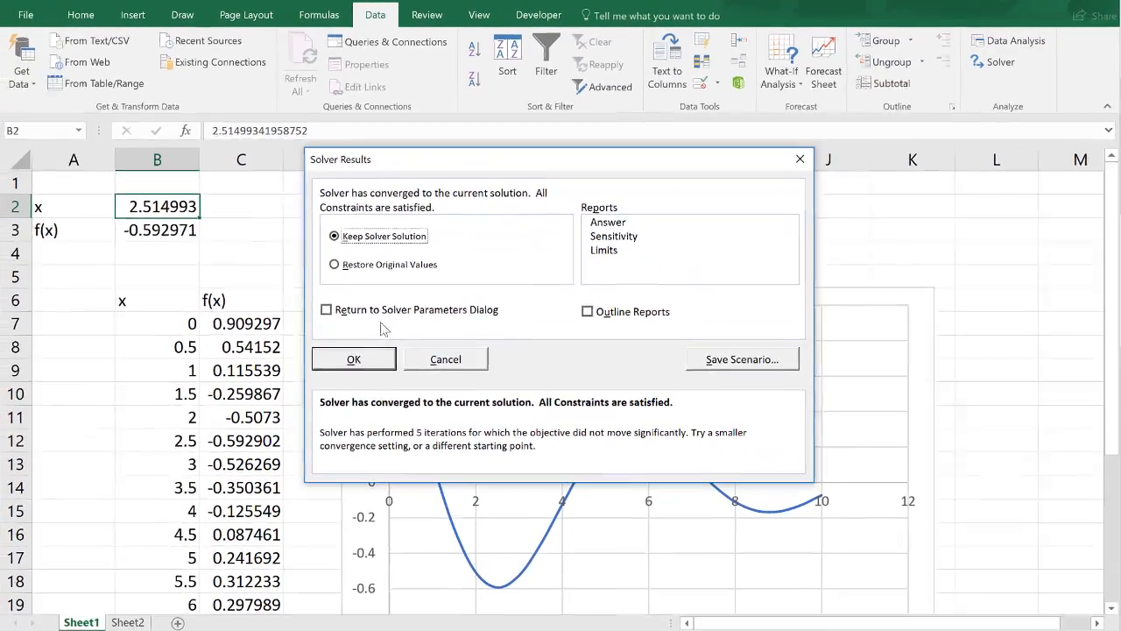
{"action": "left_click", "coordinate": [445, 510]}
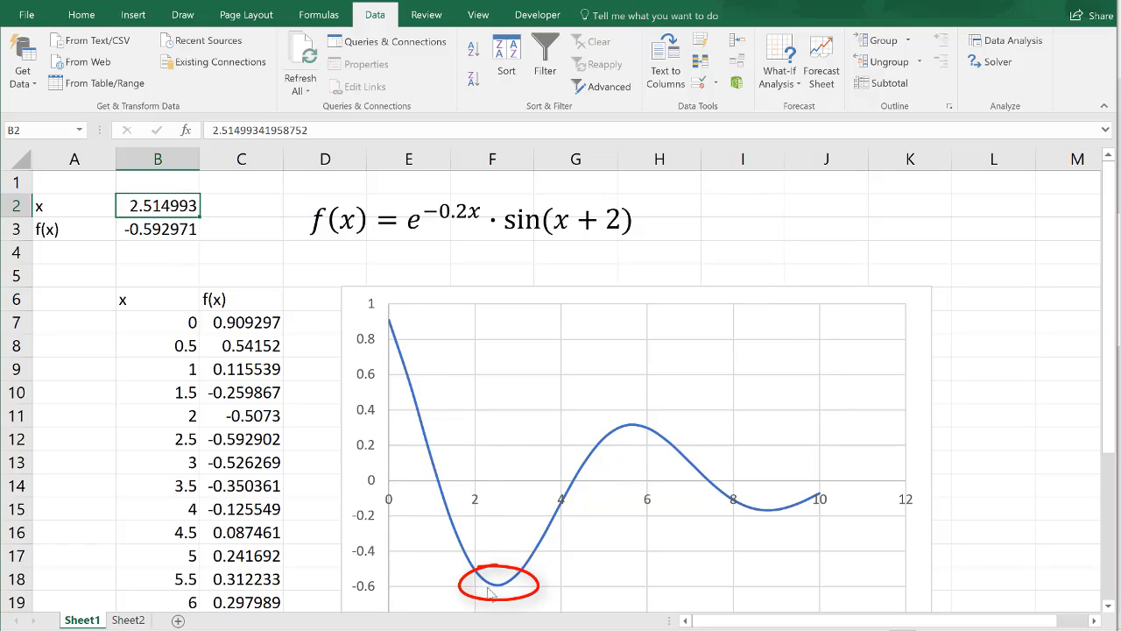
Step: Set the starting x value in B2 to 9, near the second dip of the curve
{"action": "scroll", "coordinate": [787, 478], "scroll_direction": "down", "scroll_amount": 1}
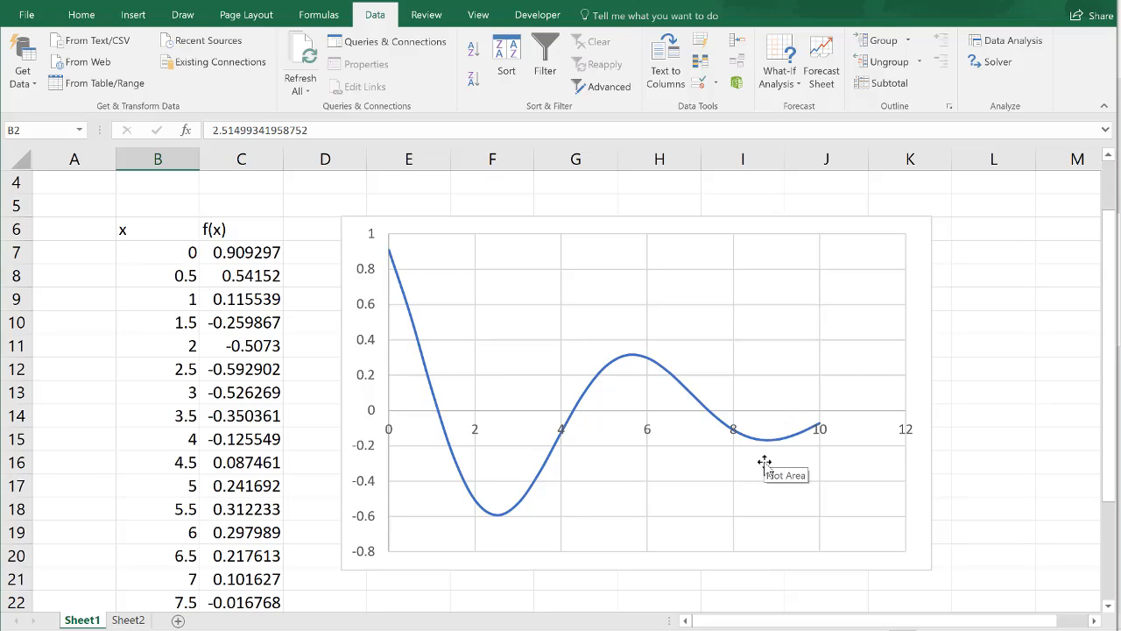
{"action": "type", "text": "9"}
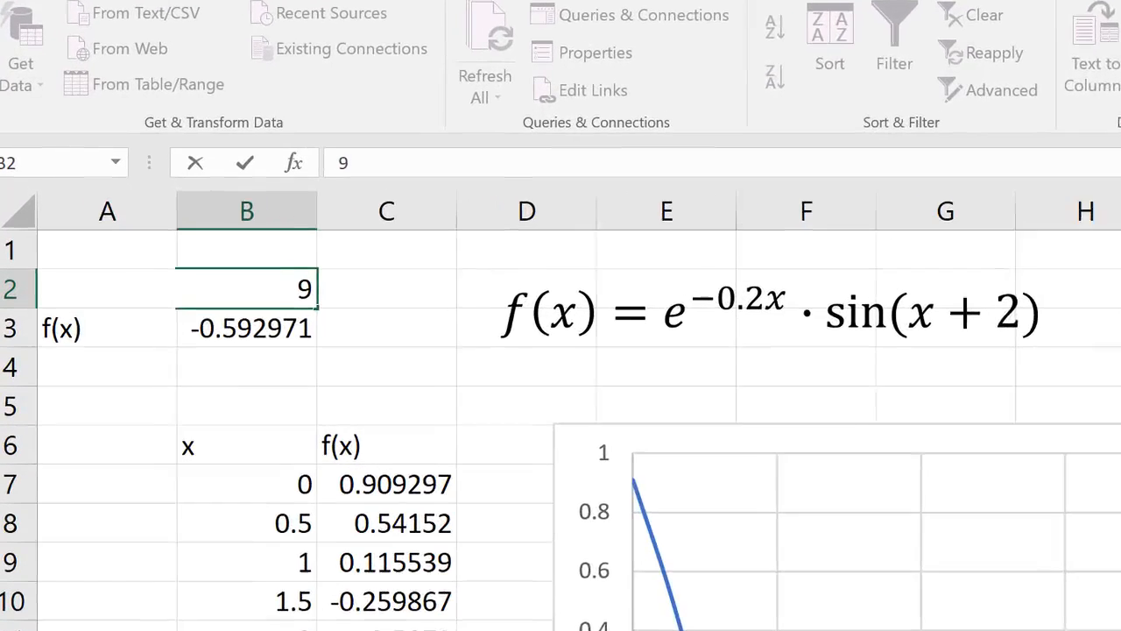
{"action": "key", "text": "ctrl+Return"}
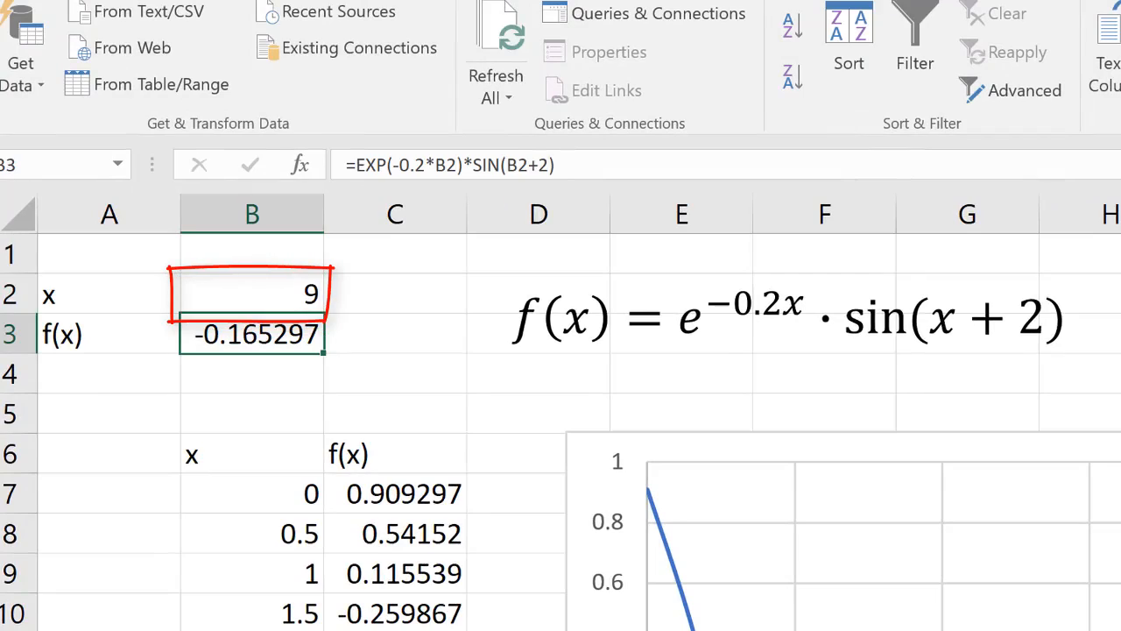
Step: Run Solver again with the same minimisation settings from the new starting value and keep its solution
{"action": "left_click", "coordinate": [949, 33]}
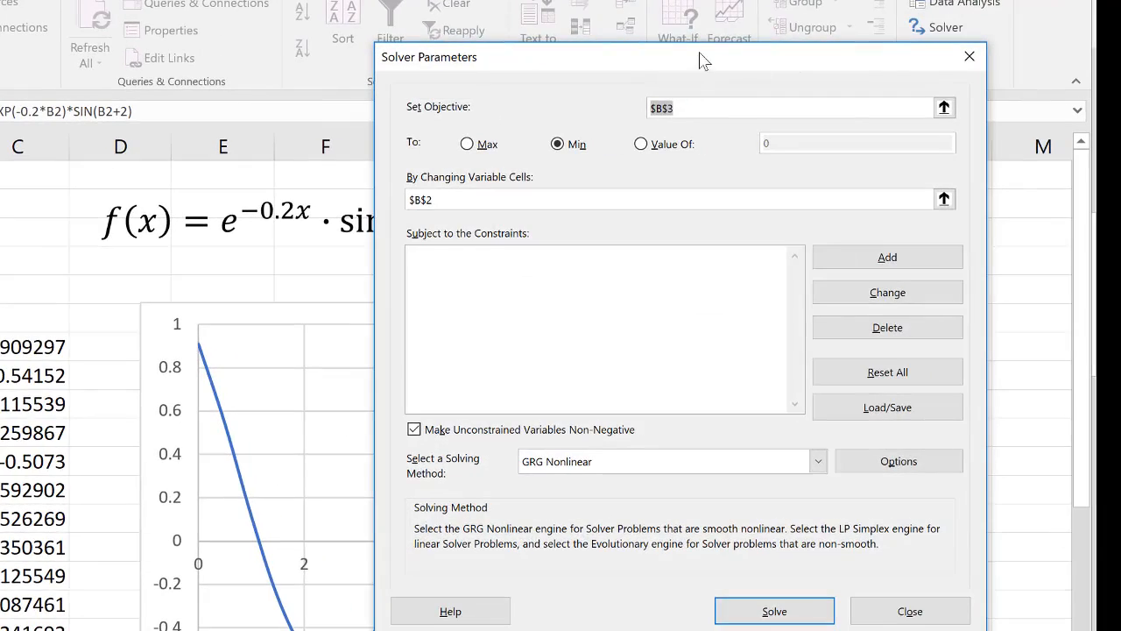
{"action": "left_click_drag", "start_coordinate": [705, 59], "coordinate": [694, 7]}
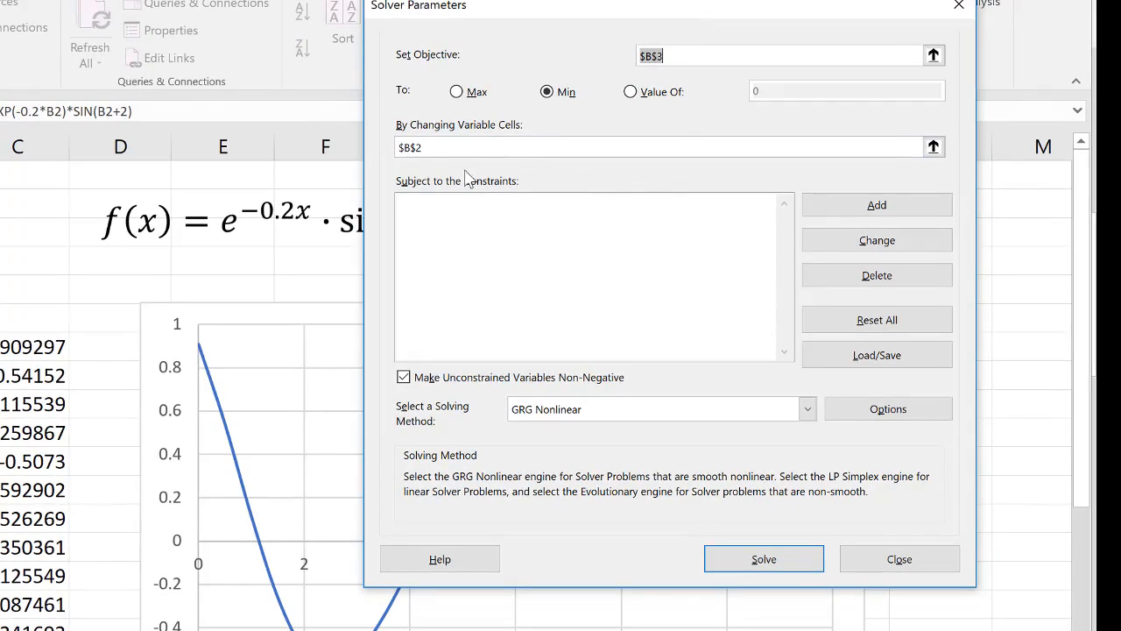
{"action": "left_click", "coordinate": [783, 568]}
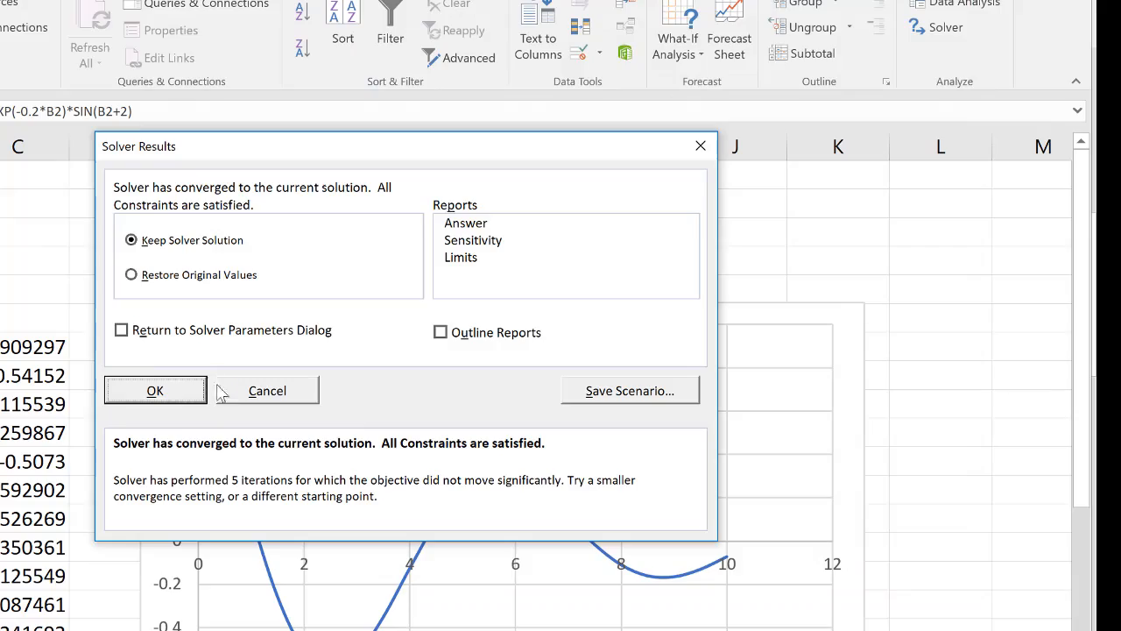
{"action": "left_click", "coordinate": [172, 388]}
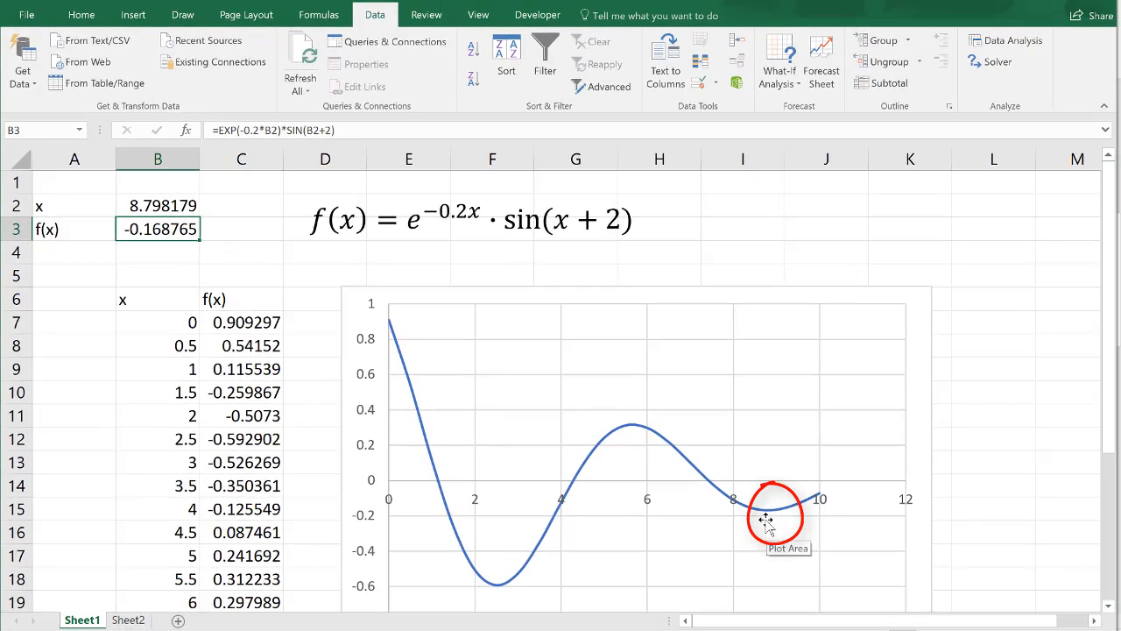
Step: Set the starting x value in B2 to 6, run Solver with the objective set to Max, and keep its solution
{"action": "key", "text": "Up"}
{"action": "type", "text": "6"}
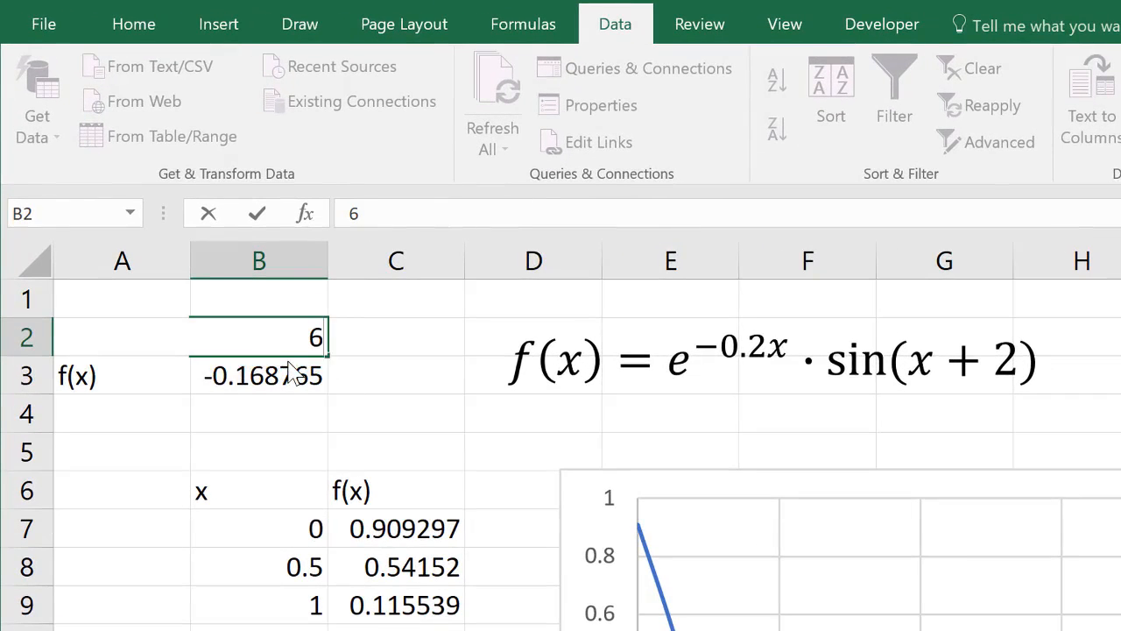
{"action": "key", "text": "Return"}
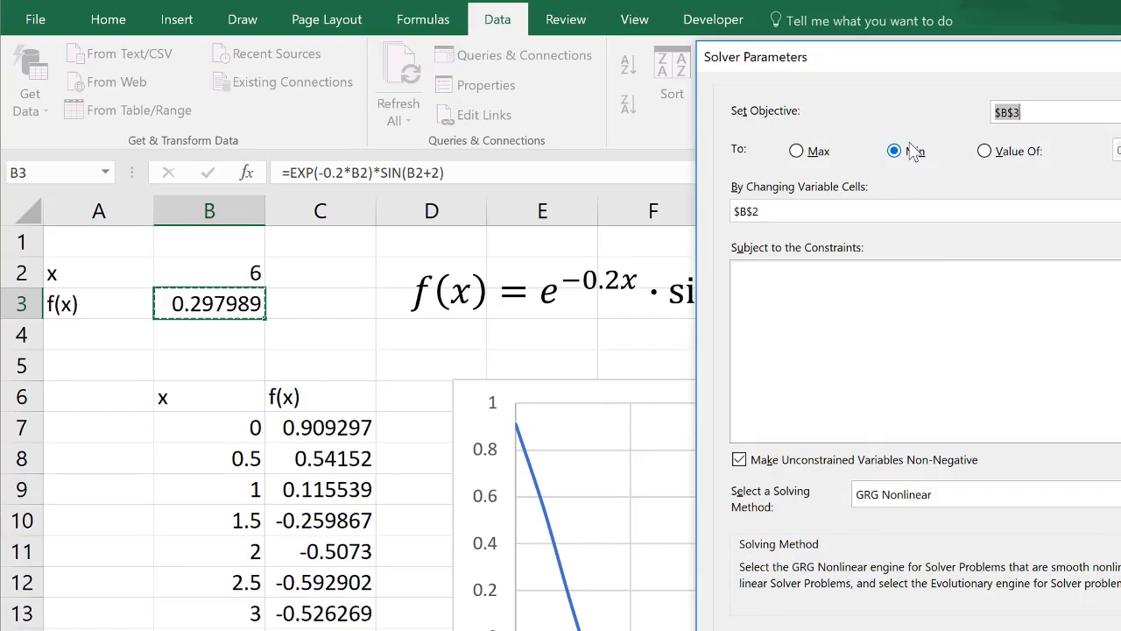
{"action": "left_click", "coordinate": [796, 151]}
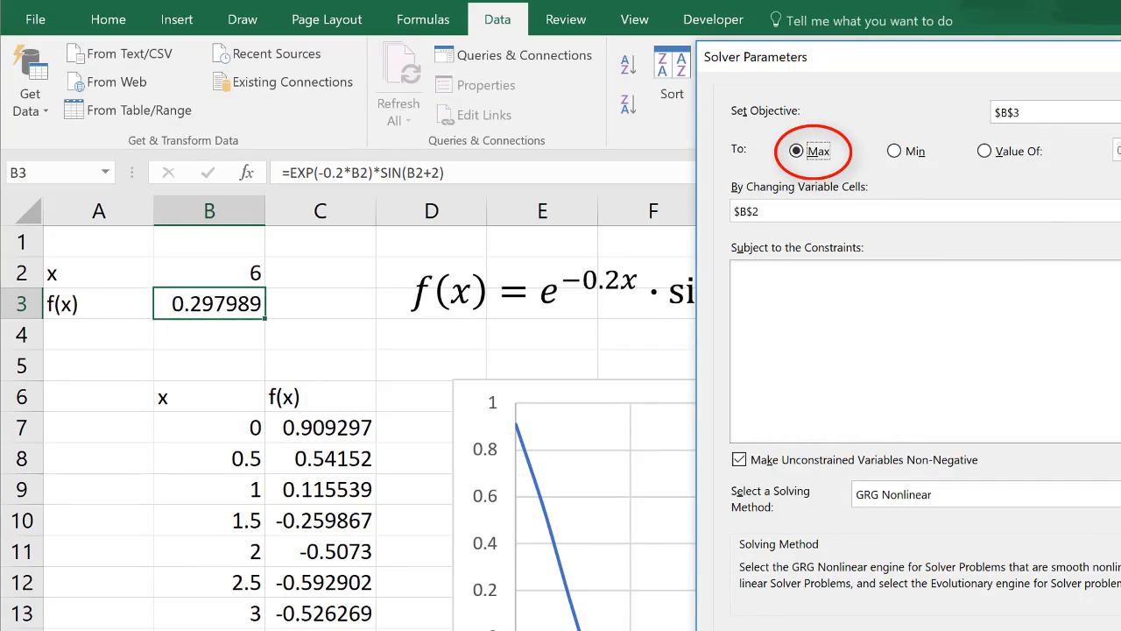
{"action": "left_click", "coordinate": [1112, 629]}
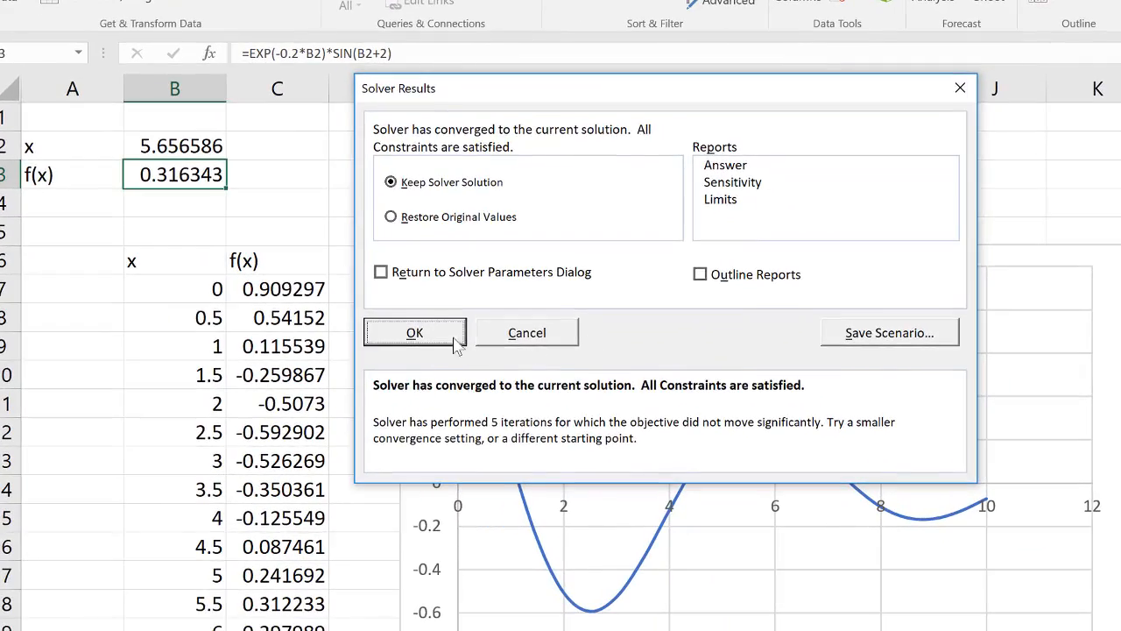
{"action": "left_click", "coordinate": [438, 334]}
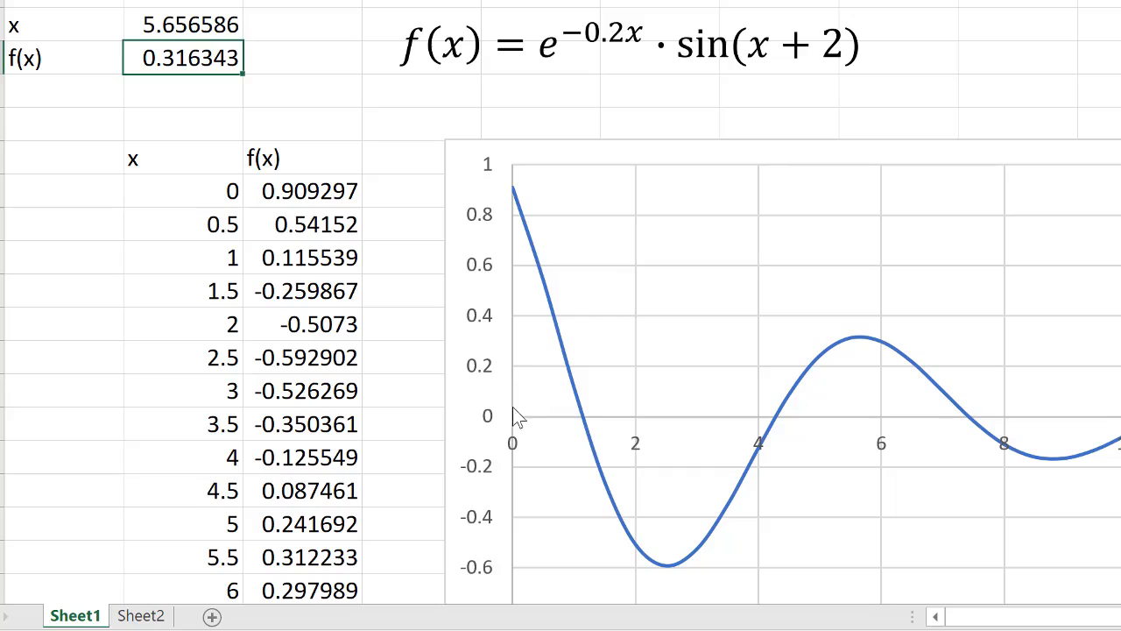
Step: Set the starting x value in B2 to 0, run the Solver maximisation again, and keep its solution
{"action": "left_click", "coordinate": [186, 31]}
{"action": "type", "text": "0"}
{"action": "key", "text": "Return"}
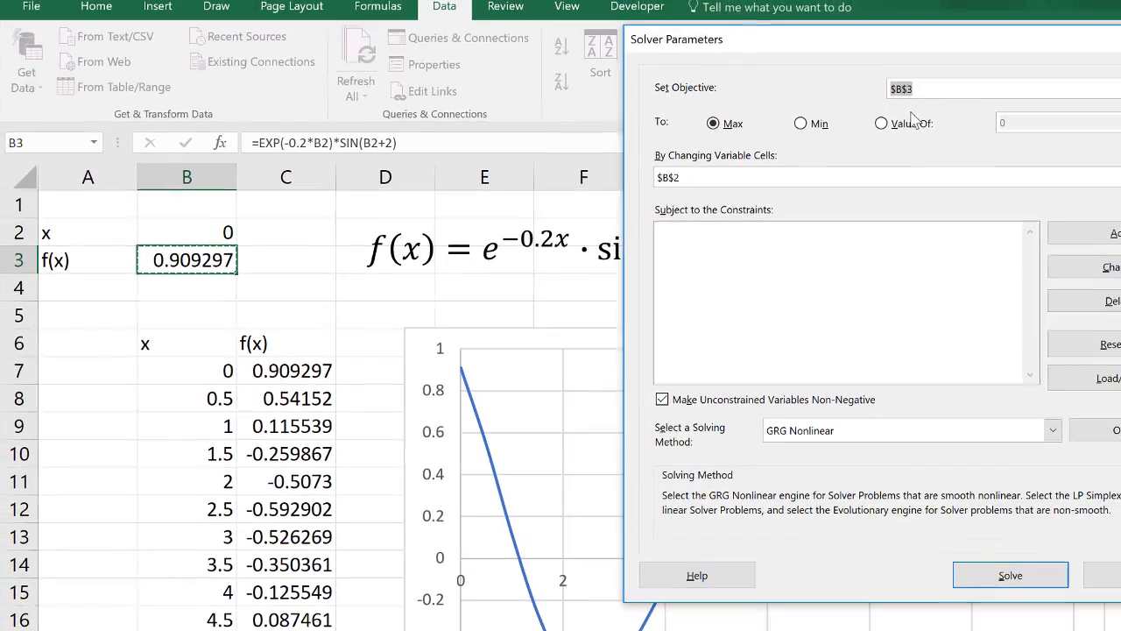
{"action": "left_click", "coordinate": [1007, 576]}
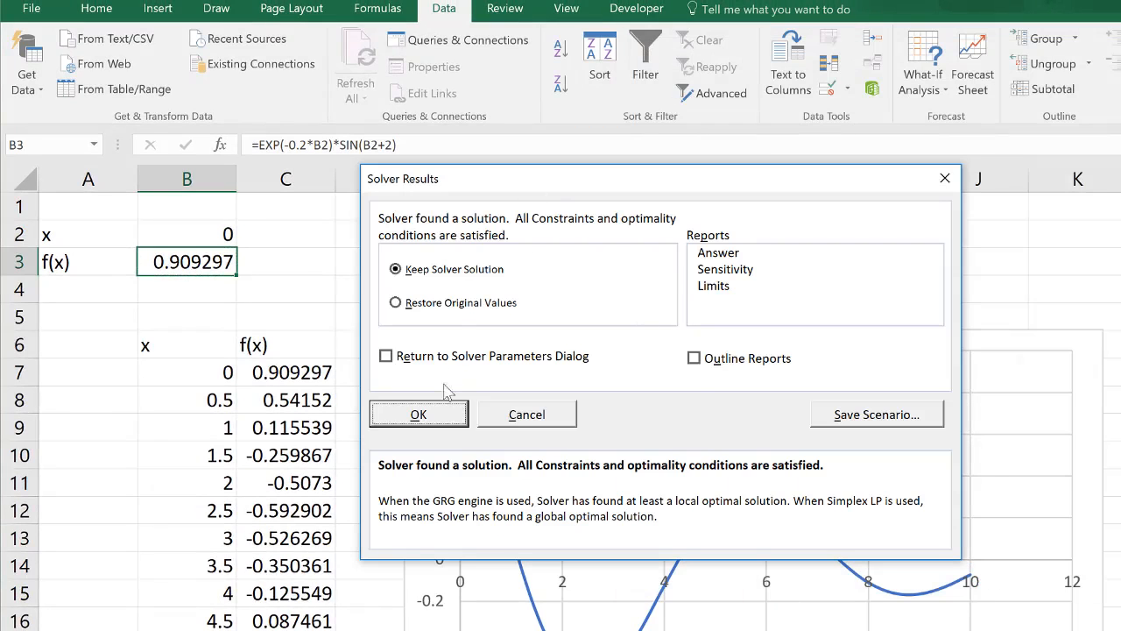
{"action": "left_click", "coordinate": [419, 415]}
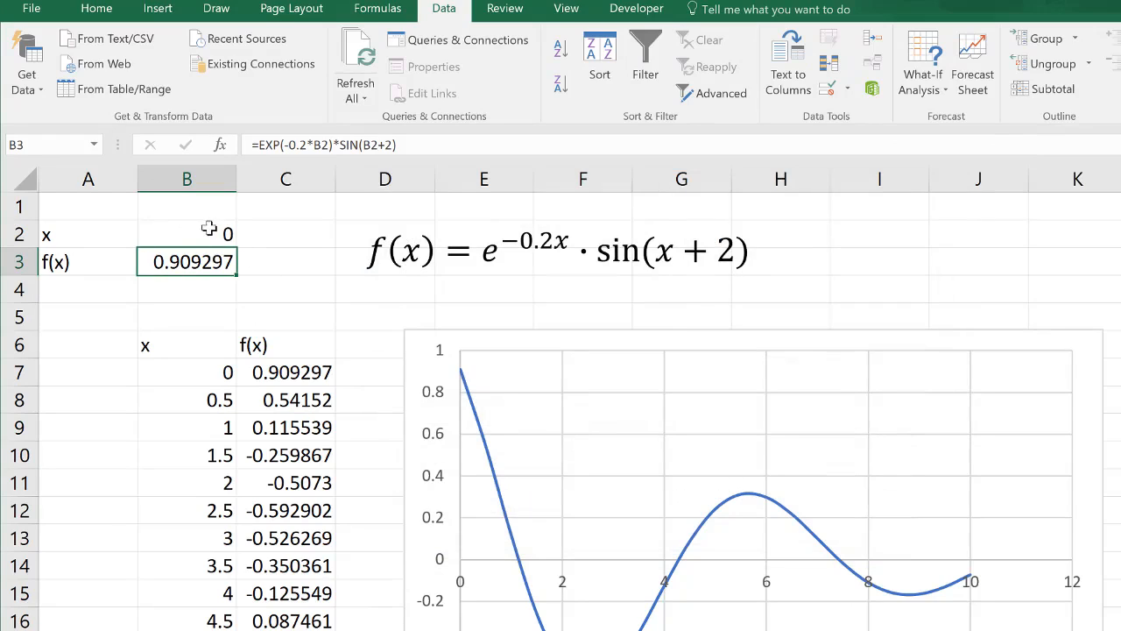
Step: Turn off Make Unconstrained Variables Non-Negative in Solver, solve for the maximum again, and keep the solution
{"action": "left_click", "coordinate": [1120, 40]}
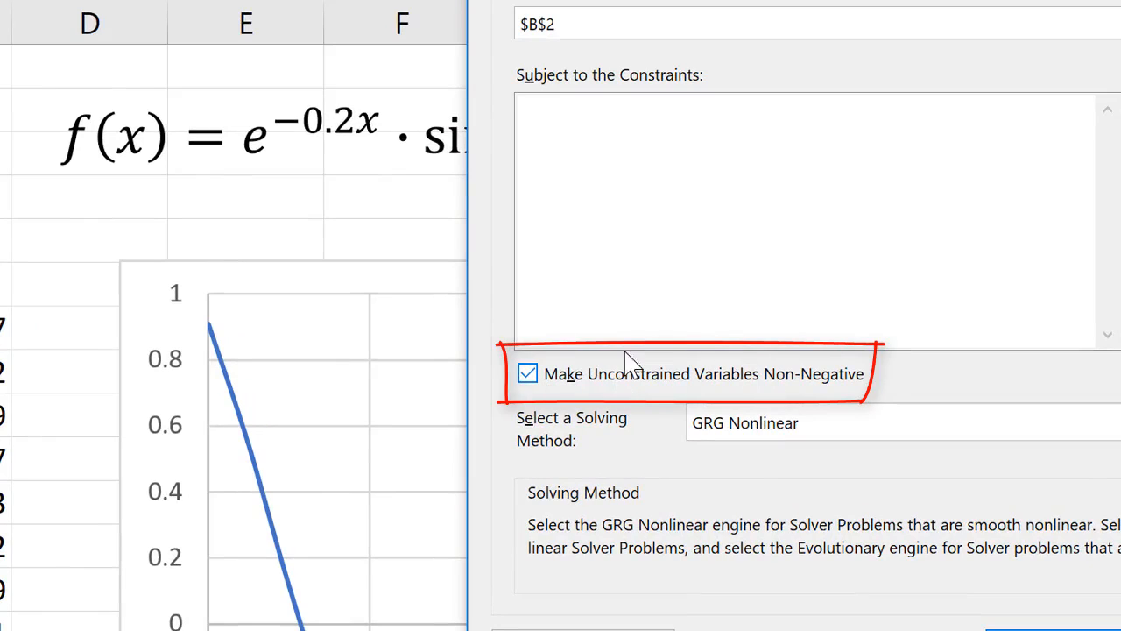
{"action": "left_click", "coordinate": [535, 374]}
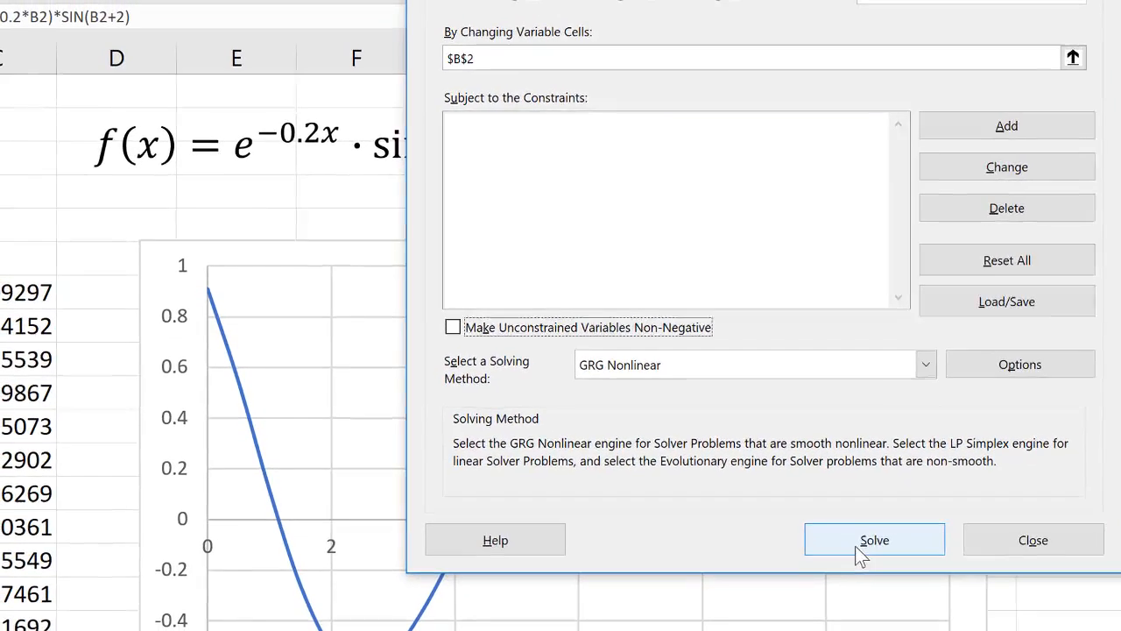
{"action": "left_click", "coordinate": [999, 619]}
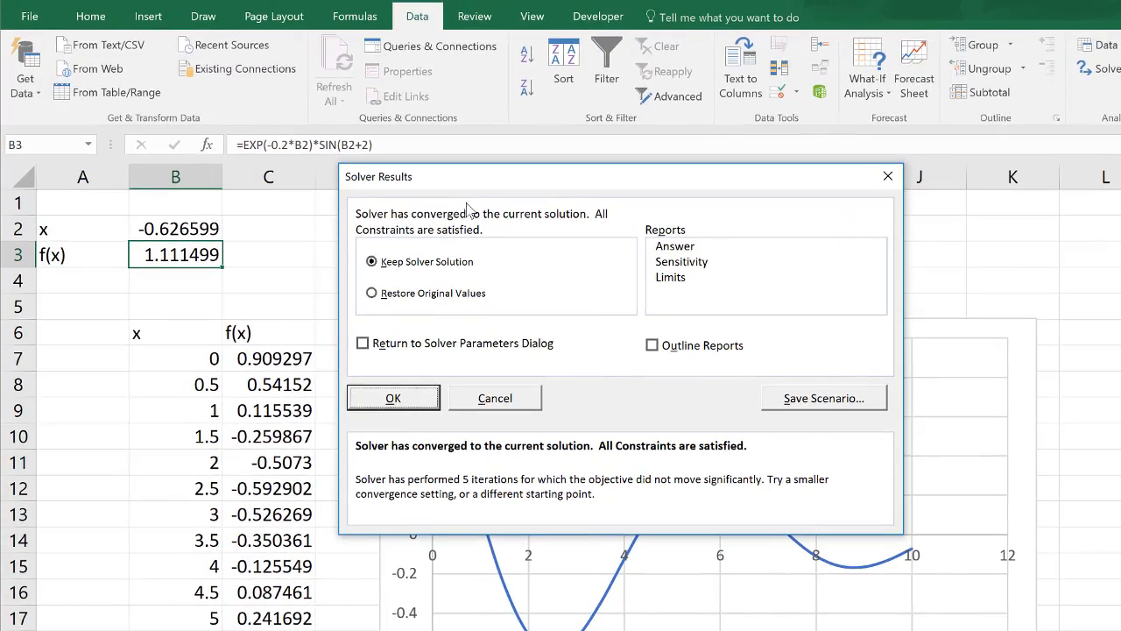
{"action": "left_click_drag", "start_coordinate": [479, 186], "coordinate": [780, 161]}
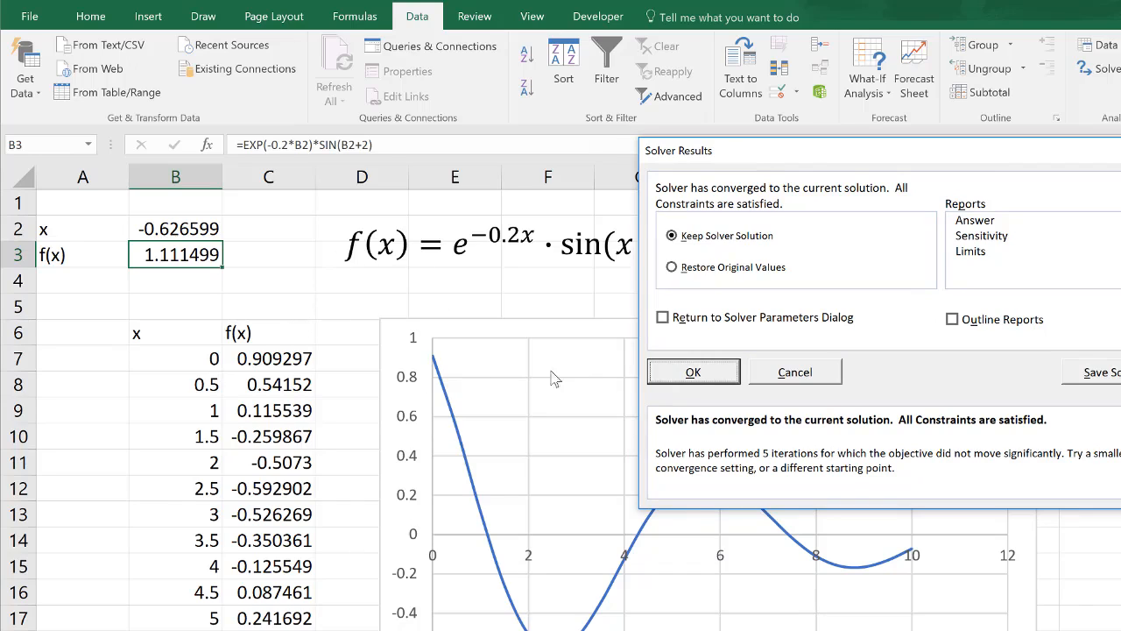
{"action": "left_click", "coordinate": [685, 375]}
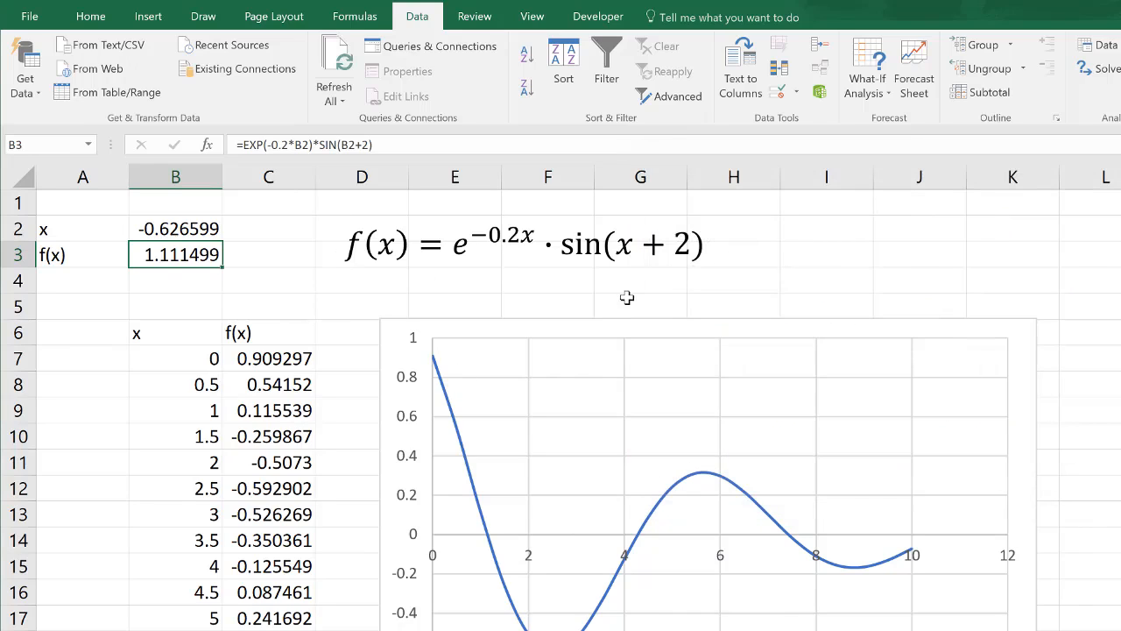
Step: Reopen Solver and add a constraint limiting B2 to less than or equal to 10
{"action": "left_click", "coordinate": [1099, 70]}
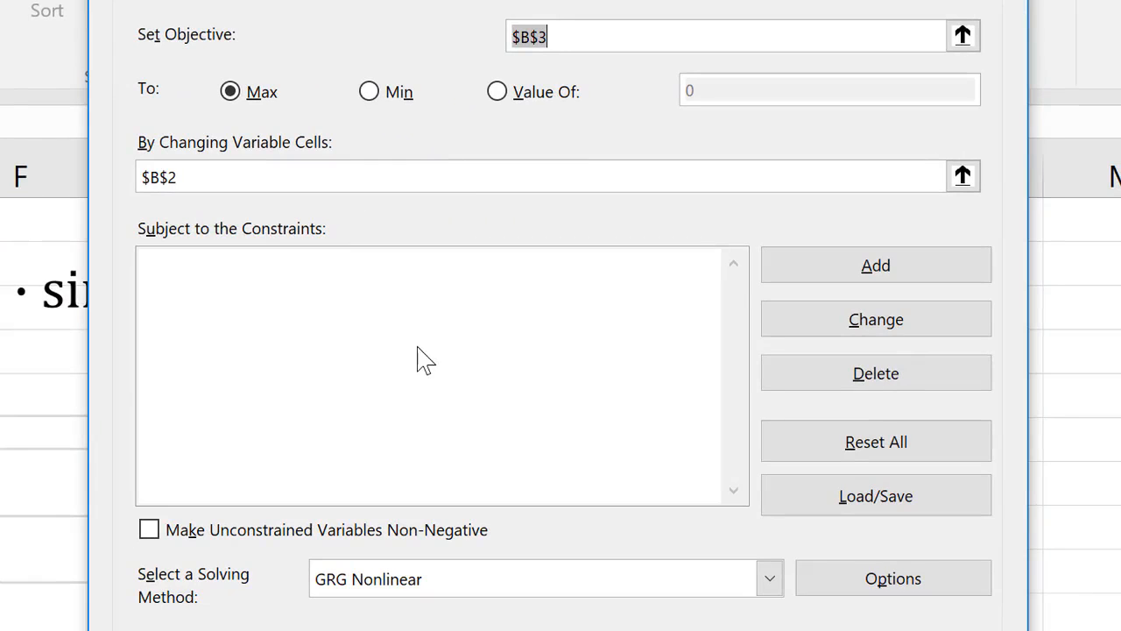
{"action": "left_click", "coordinate": [836, 268]}
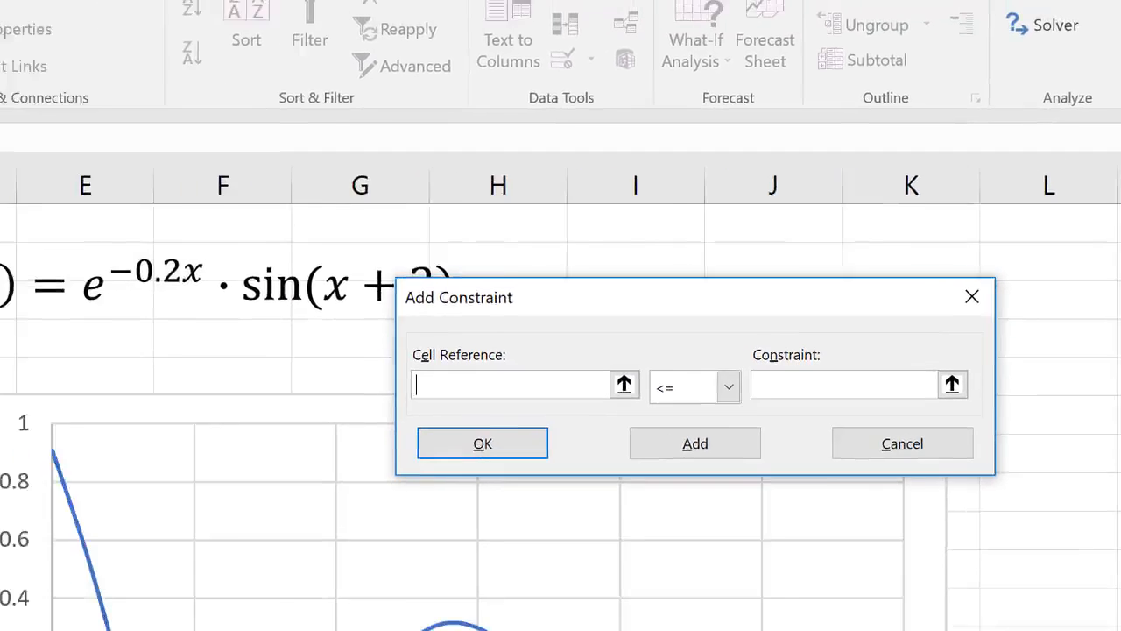
{"action": "left_click", "coordinate": [138, 258]}
{"action": "left_click", "coordinate": [977, 354]}
{"action": "type", "text": "10"}
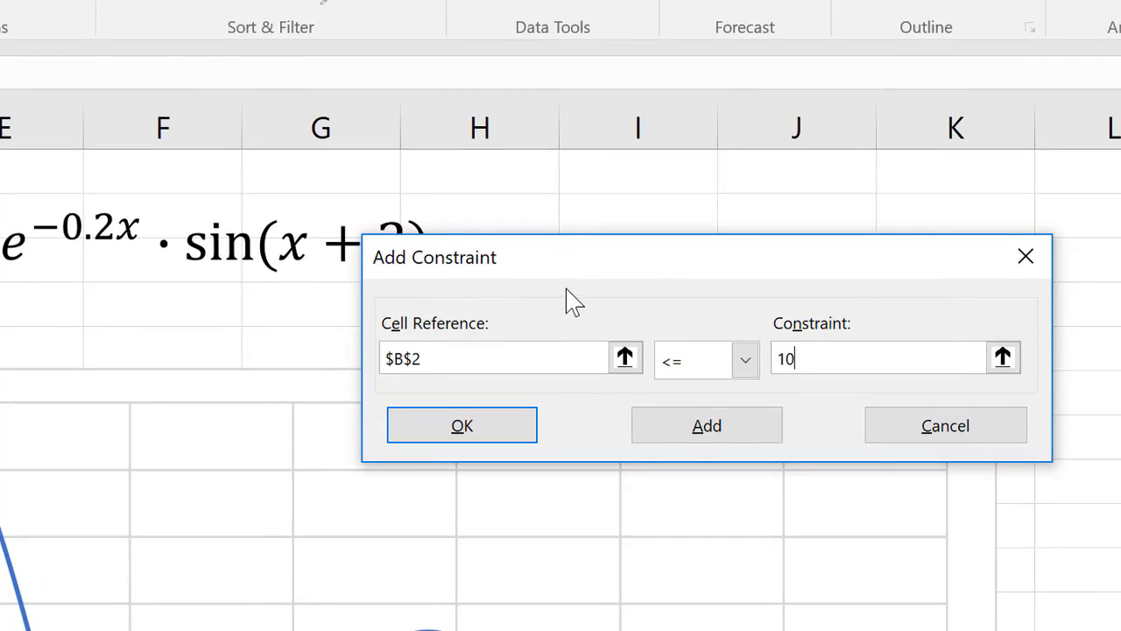
{"action": "left_click", "coordinate": [691, 432]}
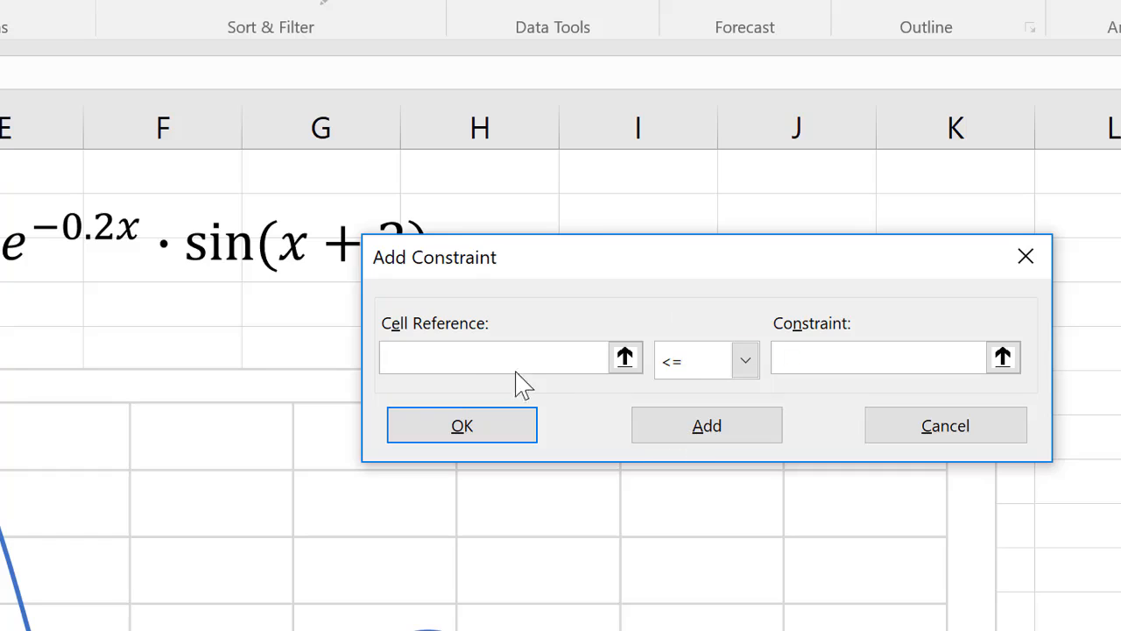
Step: Add a second constraint requiring B2 to be >= 0, run the constrained maximisation, and keep the Solver solution
{"action": "type", "text": "$B$2"}
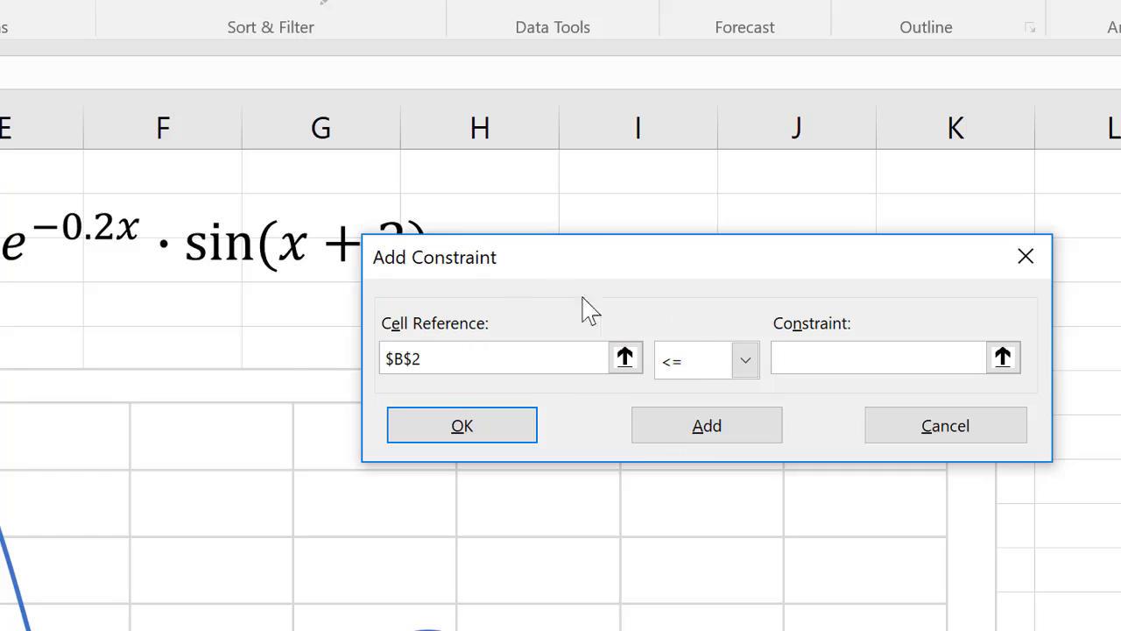
{"action": "left_click", "coordinate": [745, 362]}
{"action": "left_click", "coordinate": [696, 439]}
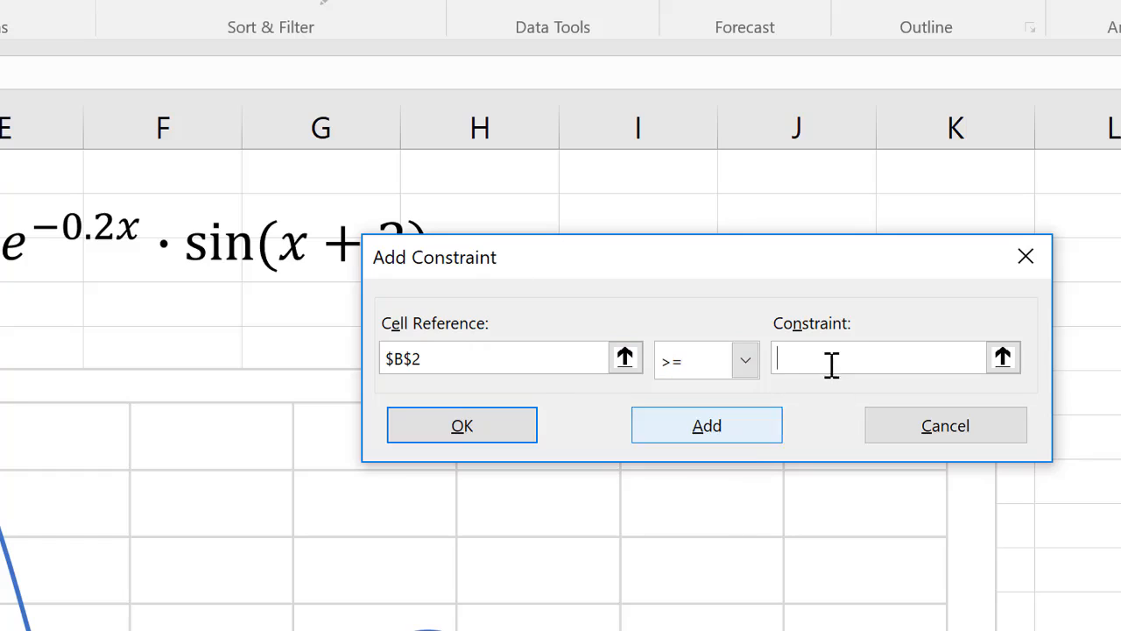
{"action": "left_click", "coordinate": [835, 355]}
{"action": "type", "text": "0"}
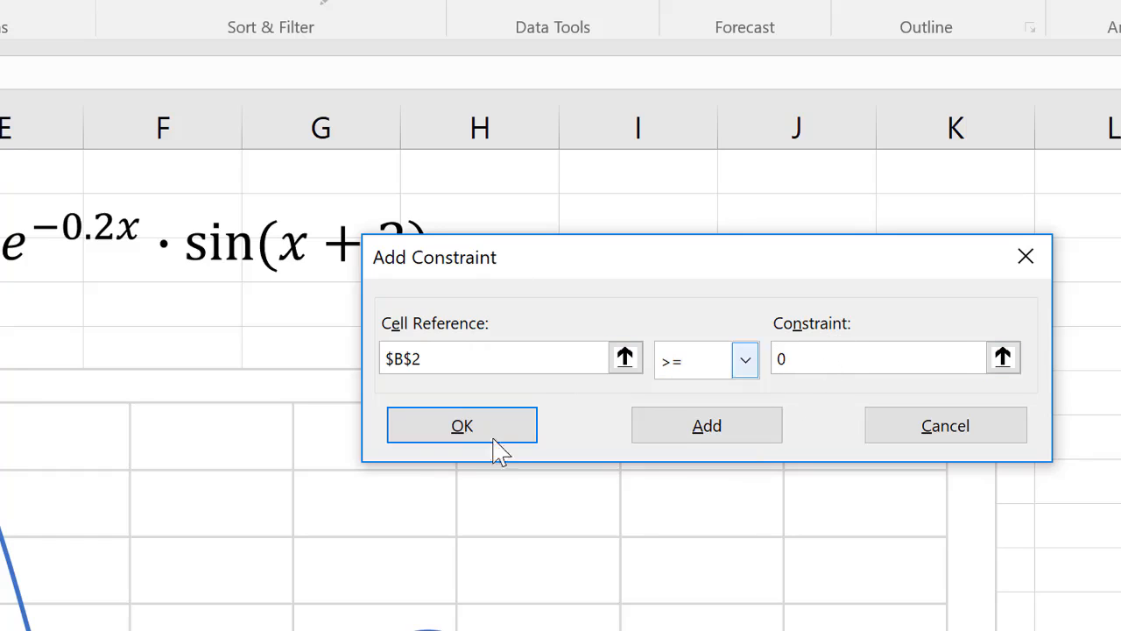
{"action": "left_click", "coordinate": [420, 443]}
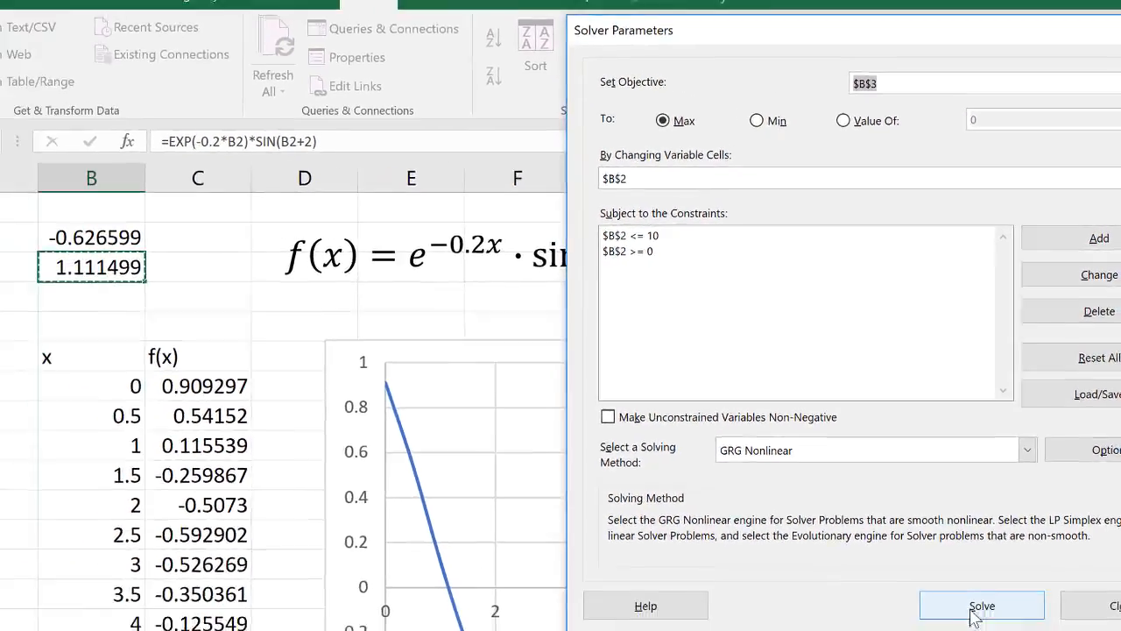
{"action": "left_click", "coordinate": [1014, 604]}
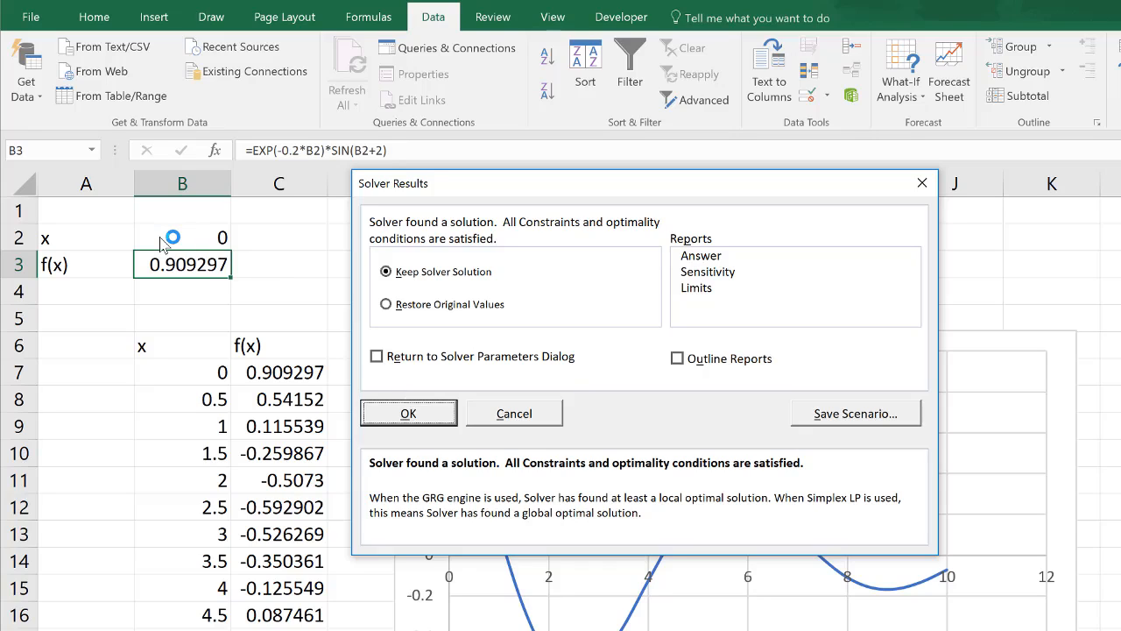
{"action": "left_click", "coordinate": [409, 417]}
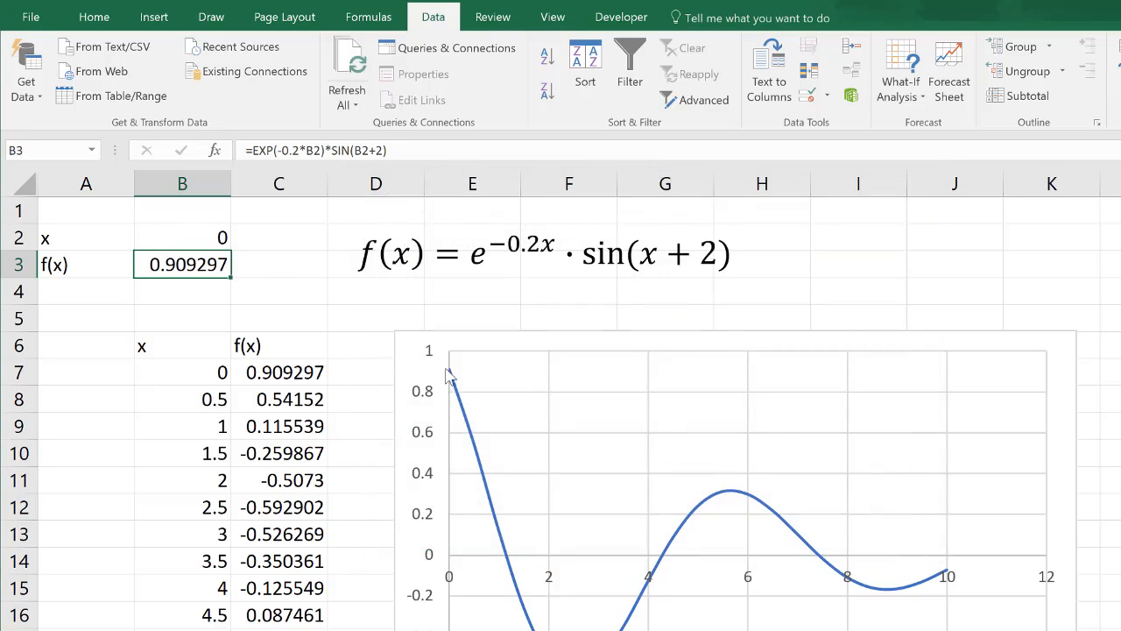